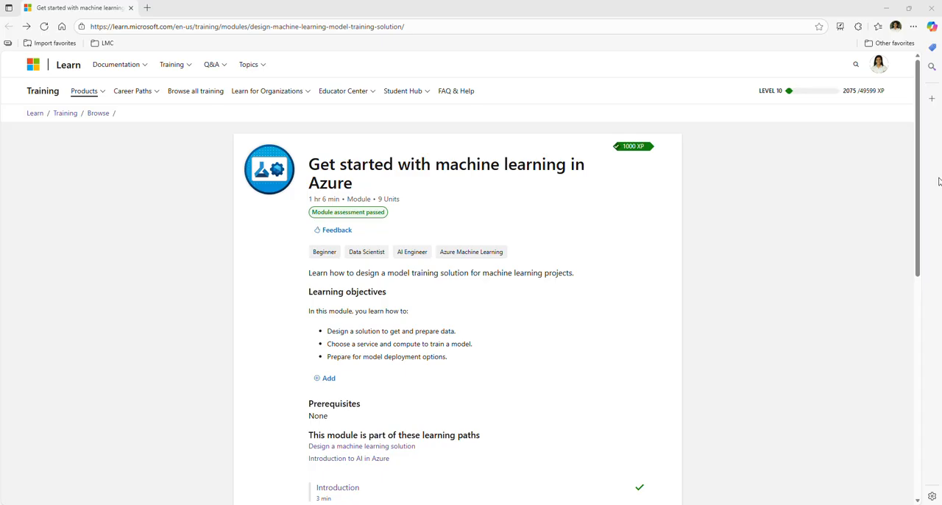
Open the module's "Exercise - Explore Automated Machine Learning in Azure Machine Learning" unit and launch the exercise instructions
scroll(738, 246, "down", 3)
scroll(731, 249, "down", 1)
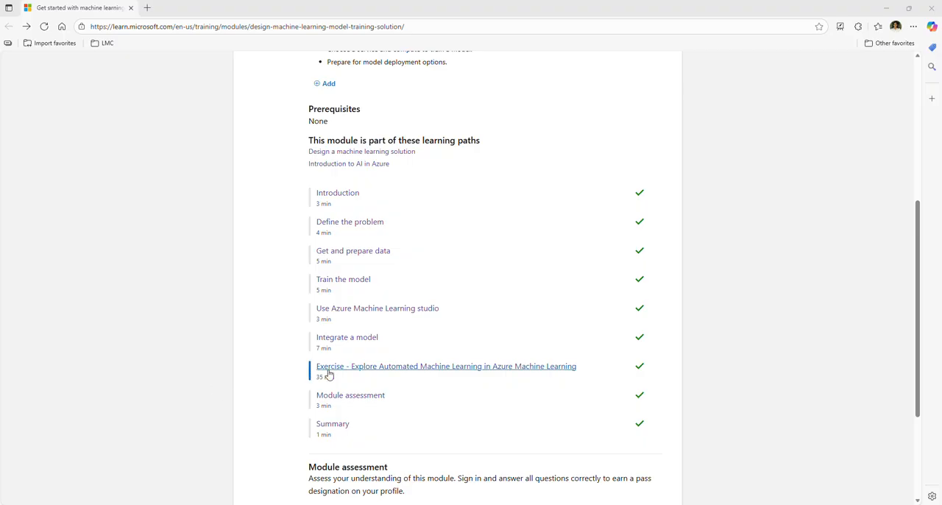
left_click(395, 368, "ctrl")
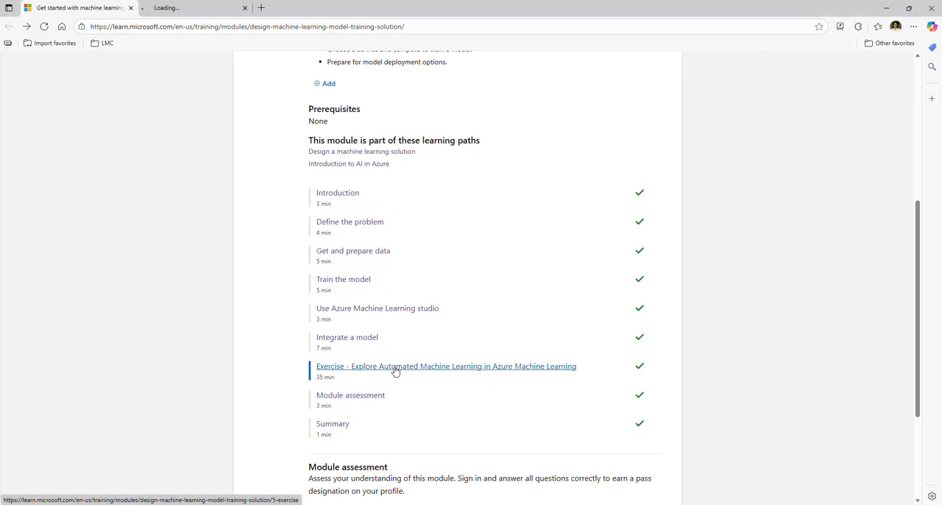
left_click(211, 9)
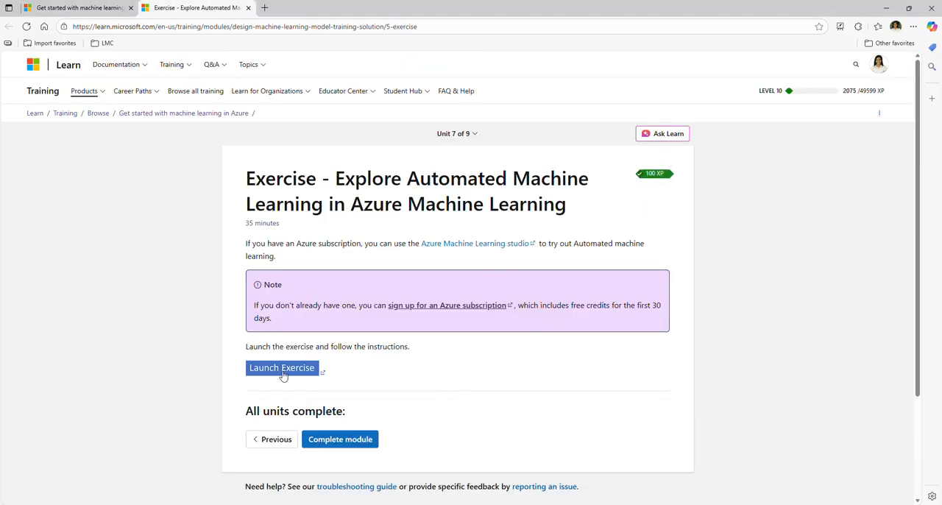
left_click(285, 368, "ctrl")
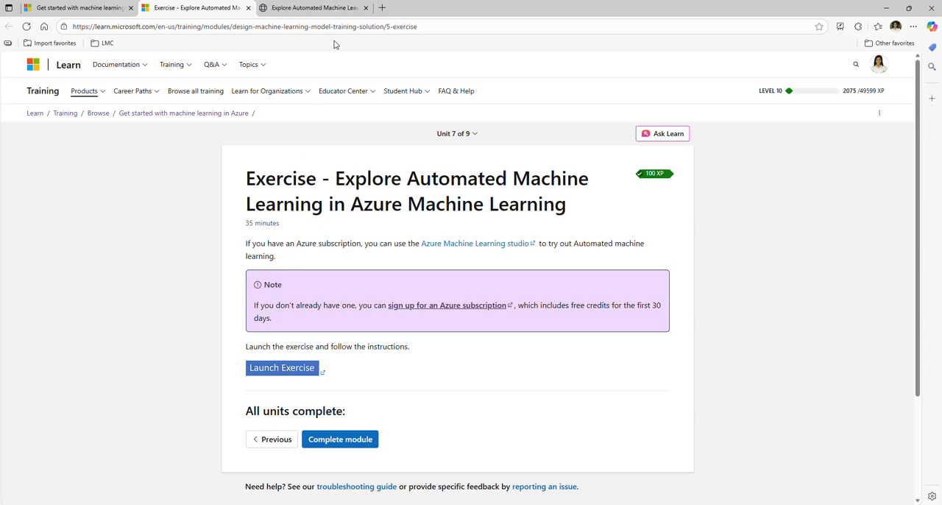
left_click(324, 8)
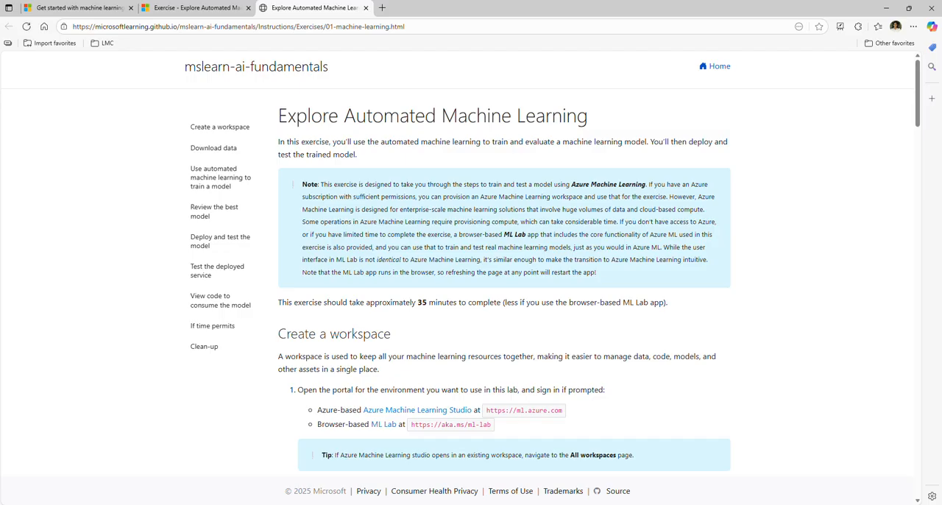
Open Azure Machine Learning Studio and the browser-based ML Lab in new tabs from the "Create a workspace" instructions
scroll(817, 147, "down", 2)
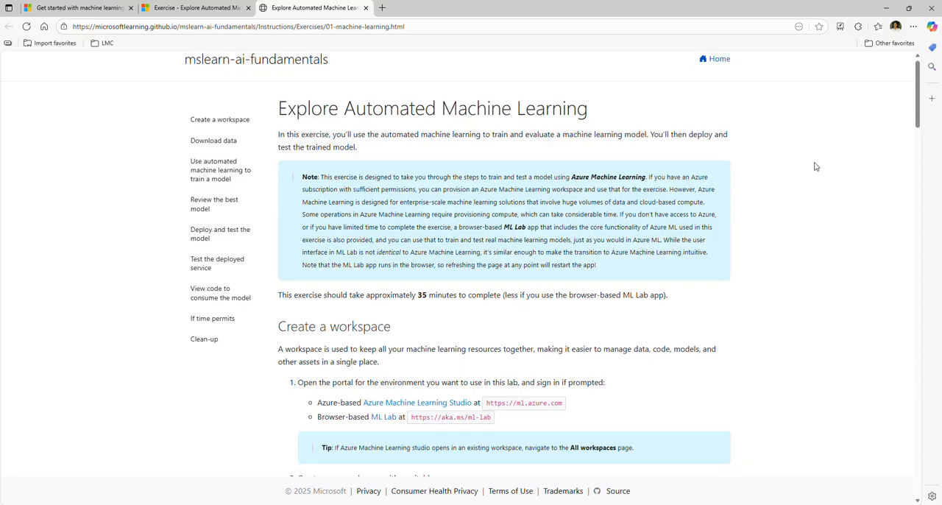
scroll(815, 166, "down", 2)
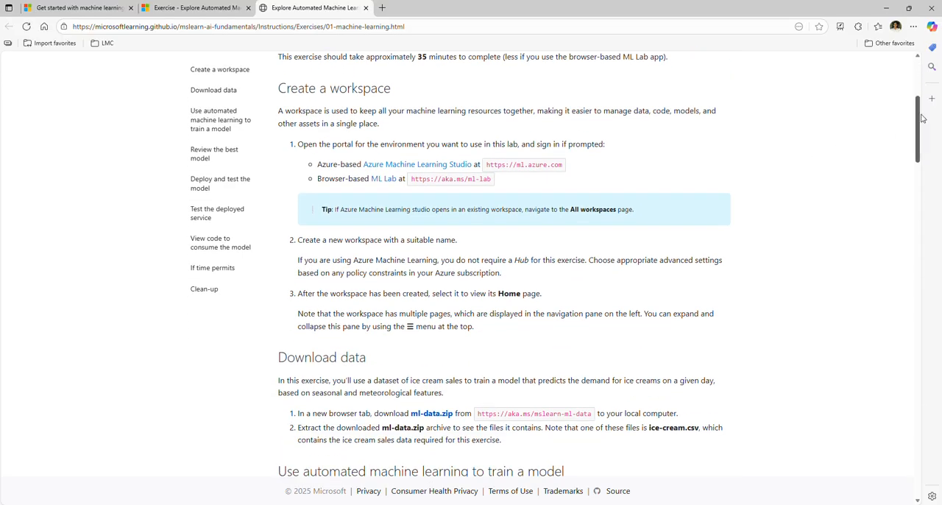
left_click_drag(918, 122, 918, 127)
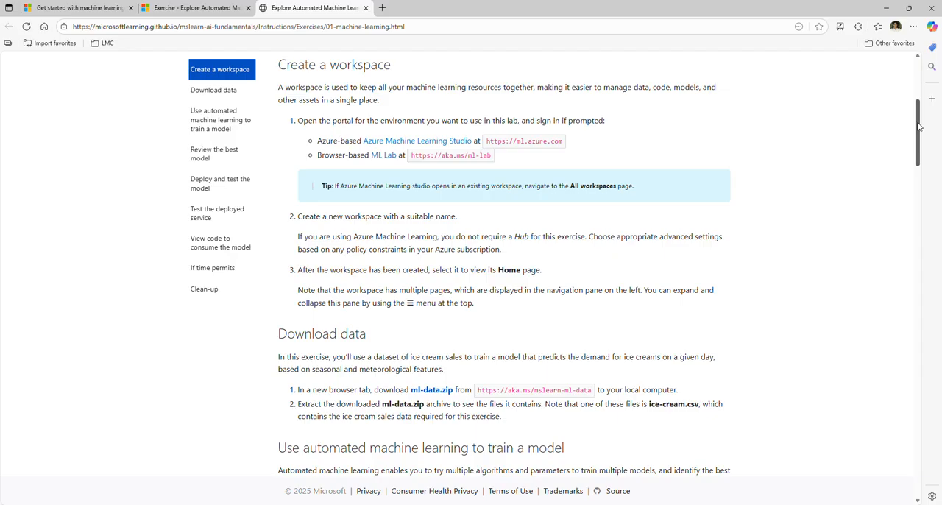
middle_click(409, 144)
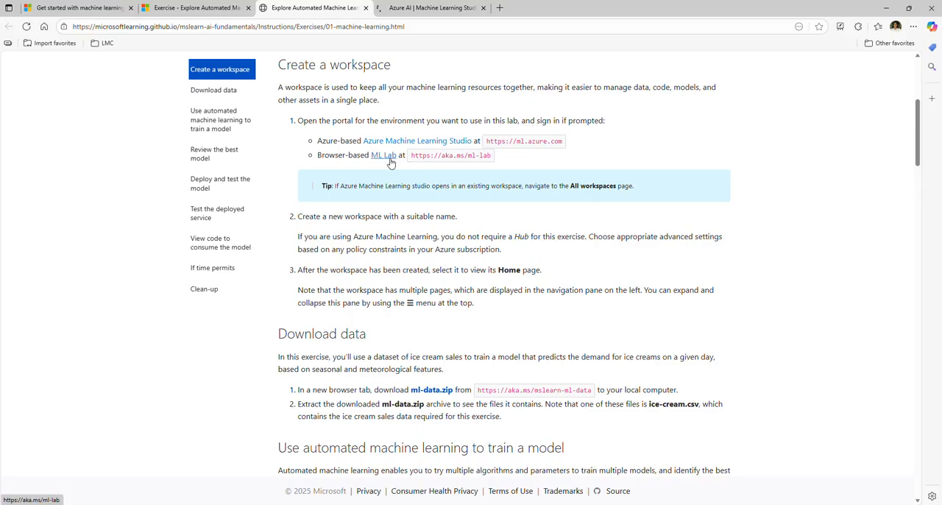
middle_click(391, 159)
left_click(395, 9)
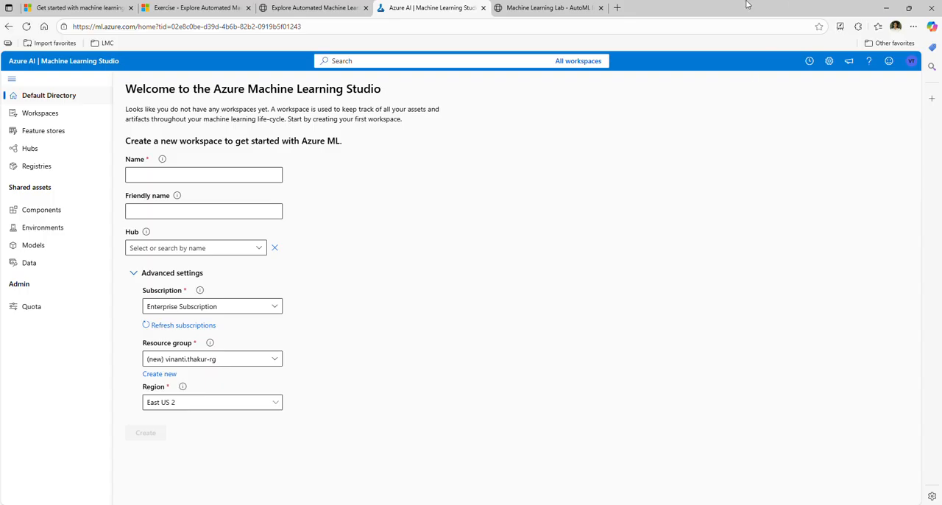
Create a workspace named AutomatedML in Machine Learning Lab, keeping the default resource group, and open it
left_click(562, 8)
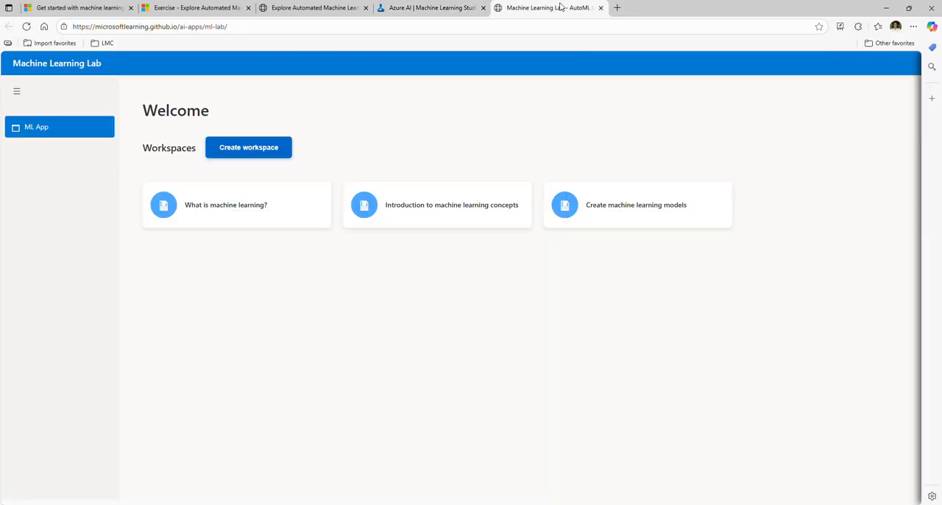
left_click(284, 147)
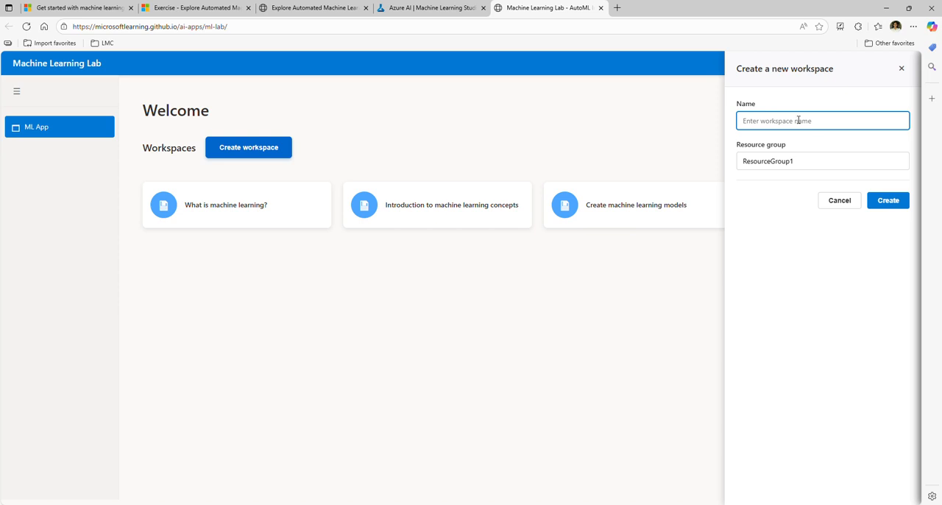
type("AutomatedML")
left_click(900, 204)
left_click(204, 181)
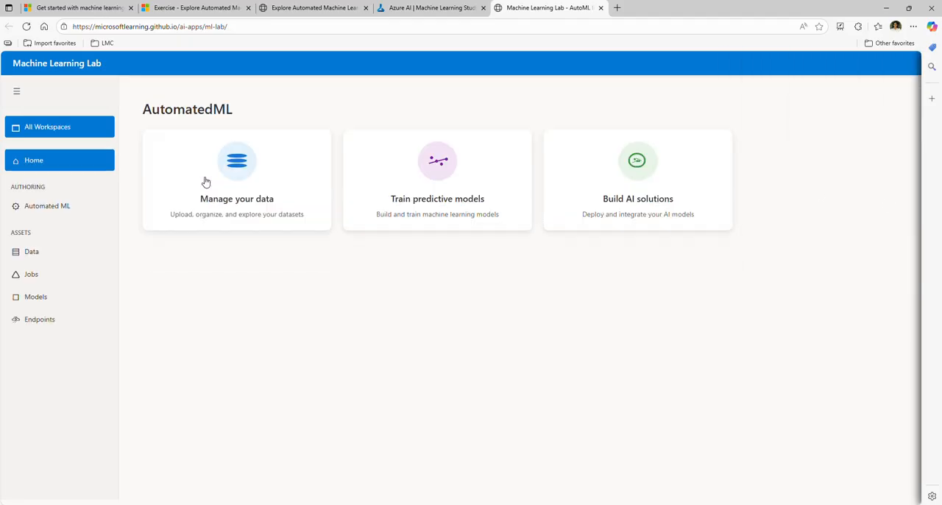
Download ml-data.zip from the exercise instructions and open the ice-cream CSV file from the ml-data folder
left_click(308, 7)
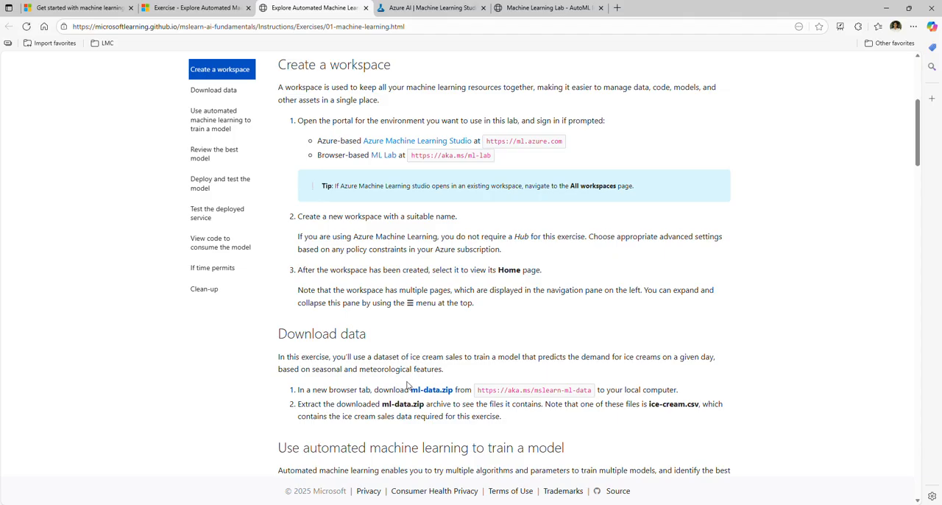
left_click(420, 392)
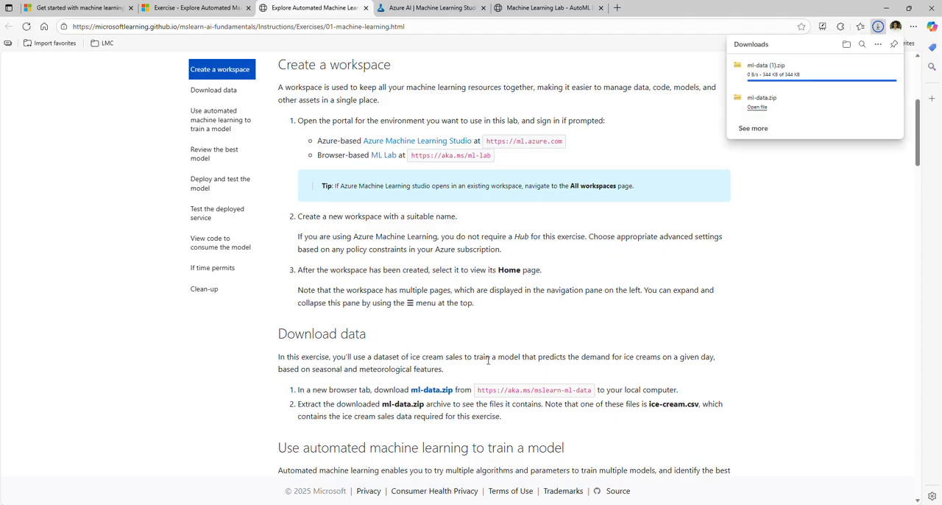
left_click(879, 65)
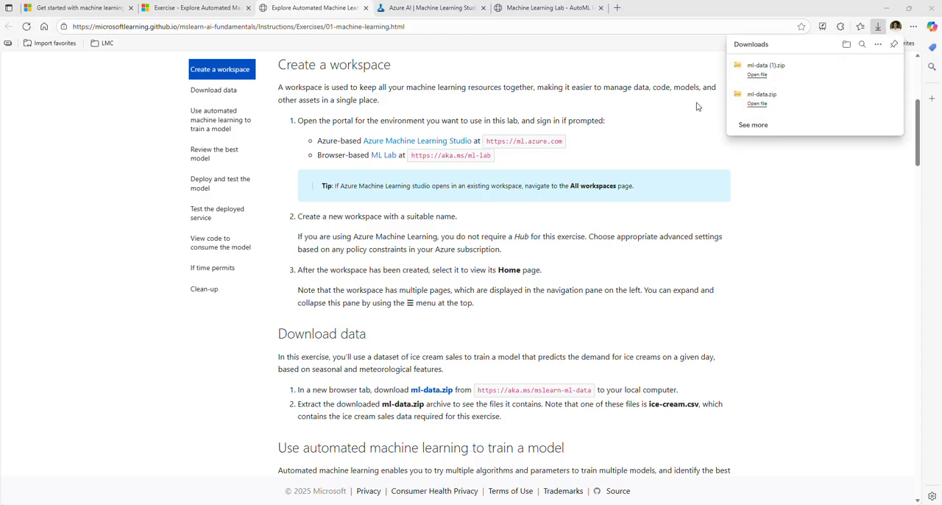
double_click(391, 262)
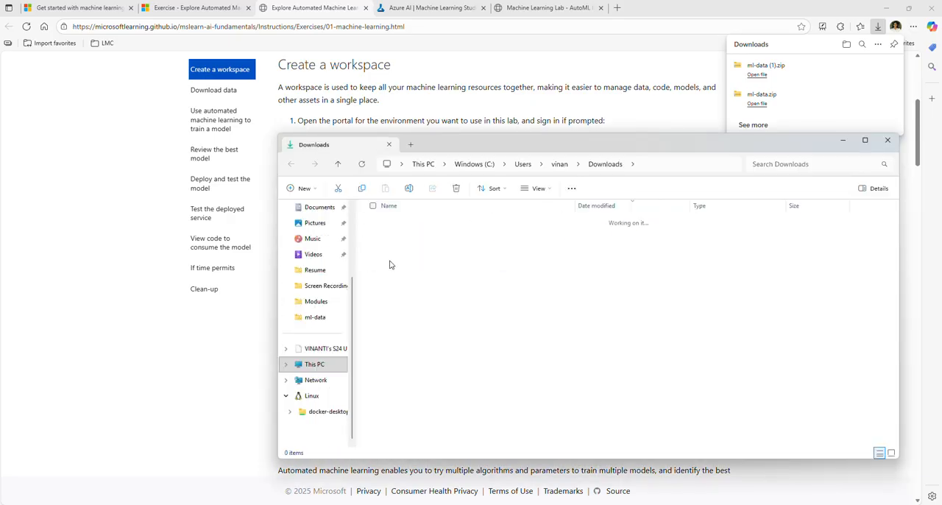
double_click(398, 276)
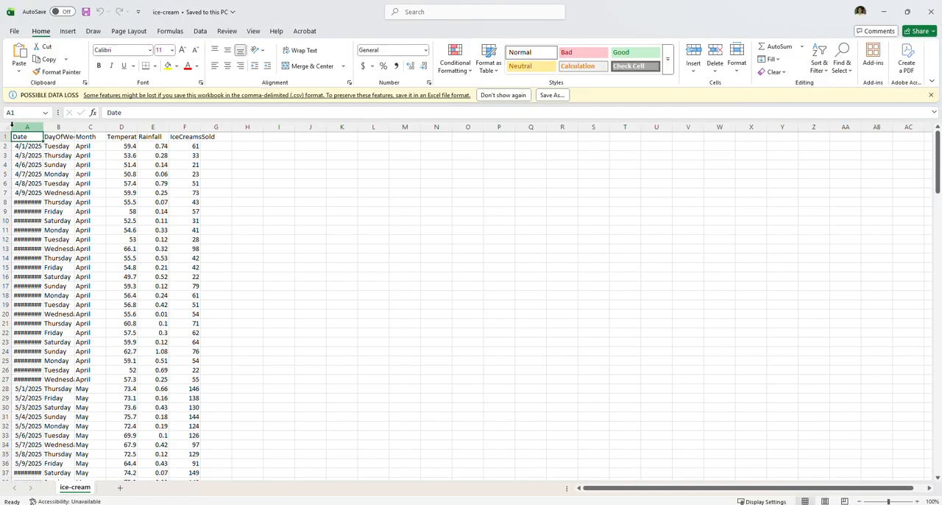
Autofit all columns of the ice-cream sheet and examine the Rainfall and IceCreamsSold columns
left_click(6, 127)
double_click(44, 128)
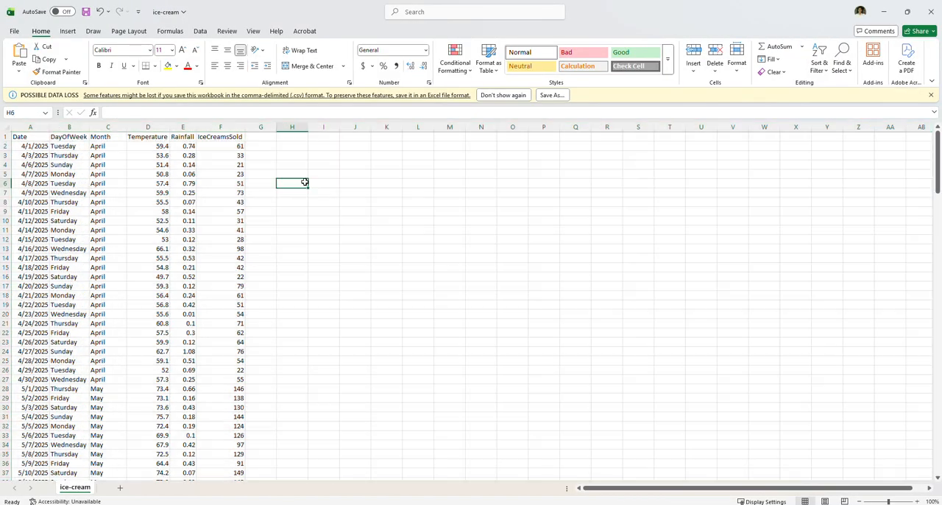
left_click(301, 183)
left_click(178, 138)
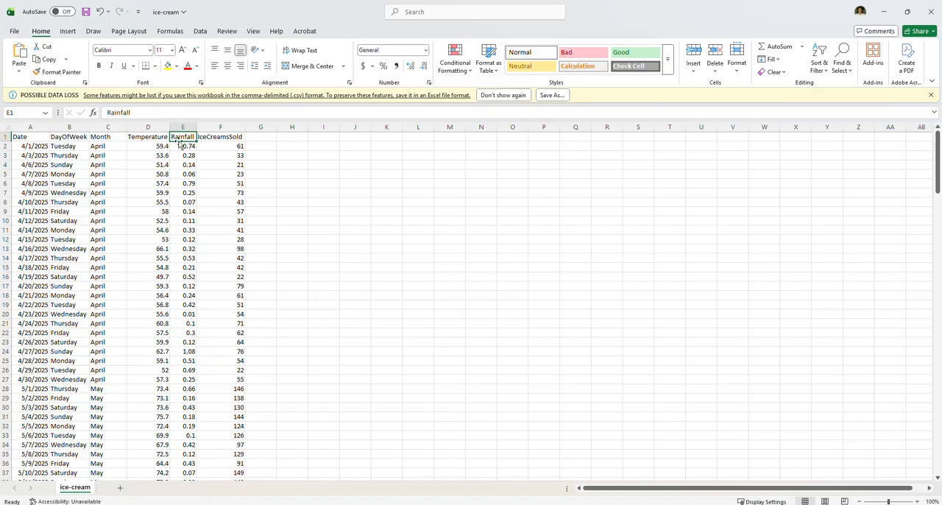
left_click(211, 140)
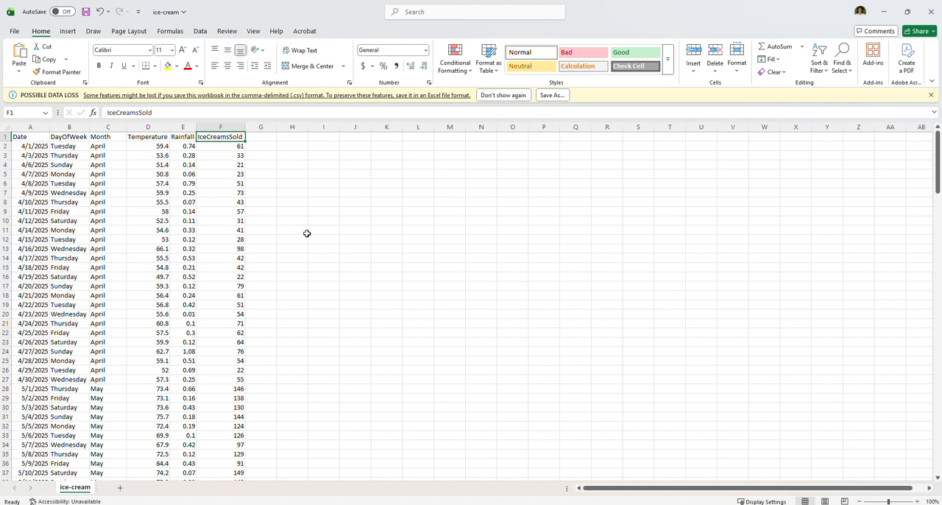
Close the ice-cream workbook, the ml-data folder window and the browser's downloads list
left_click(930, 12)
left_click(508, 330)
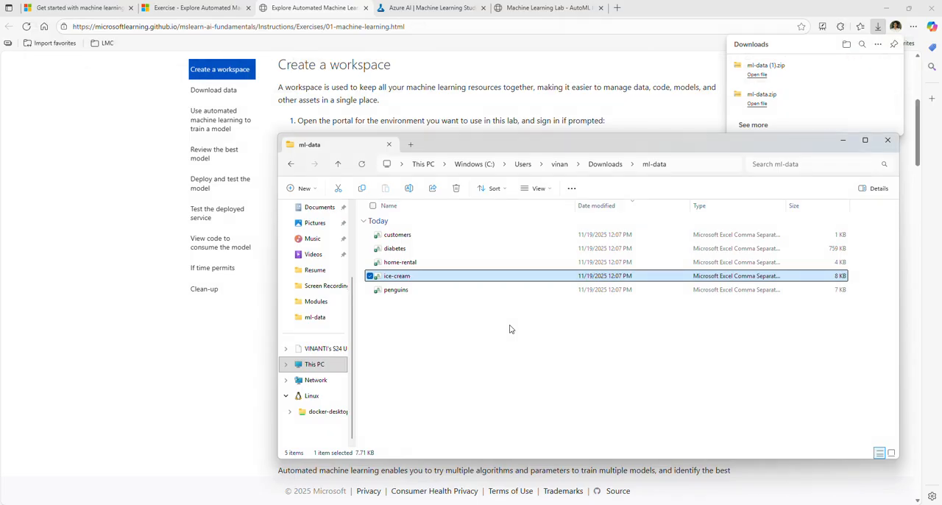
left_click(890, 138)
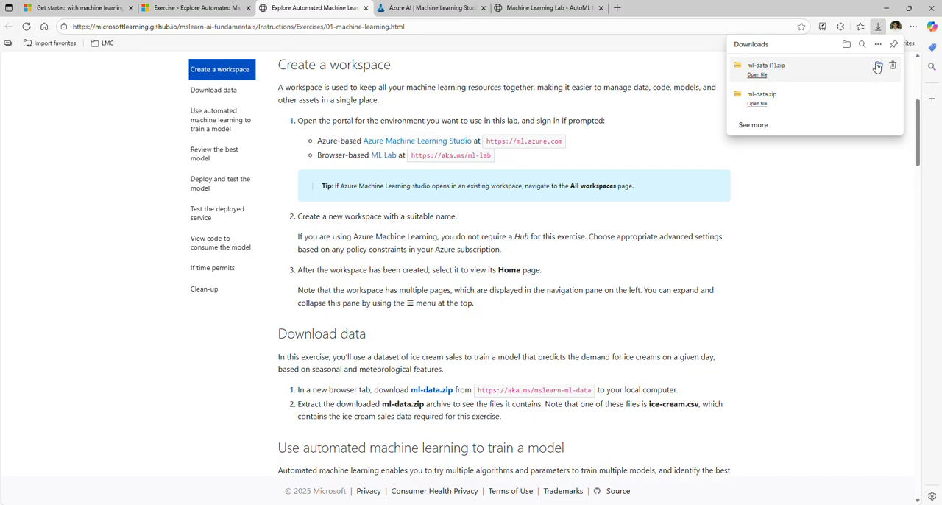
left_click(724, 259)
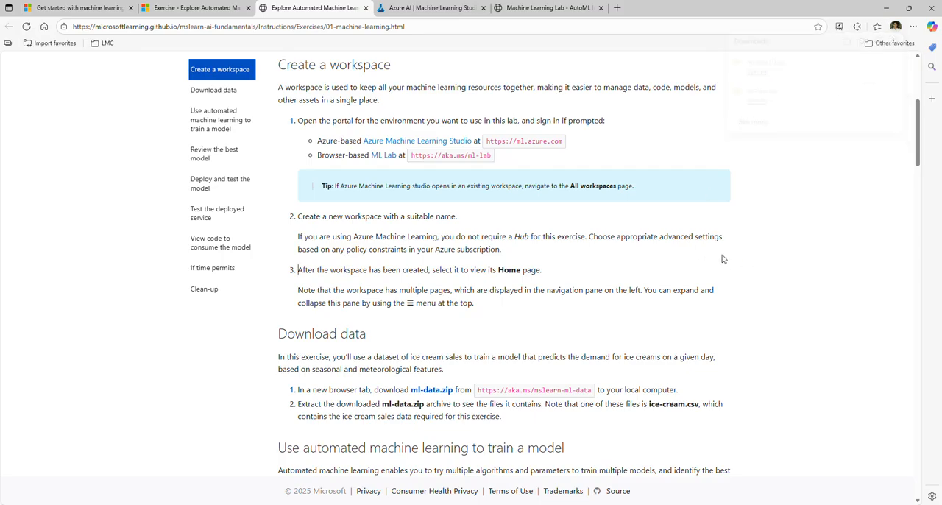
Start a new Automated ML job in Machine Learning Lab with the default basic settings and set its task type to Regression
left_click(548, 8)
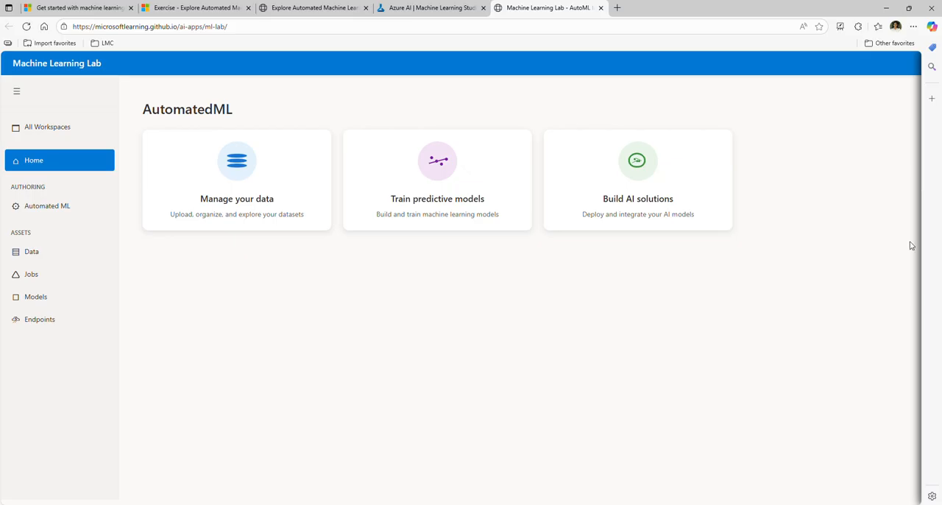
left_click(54, 212)
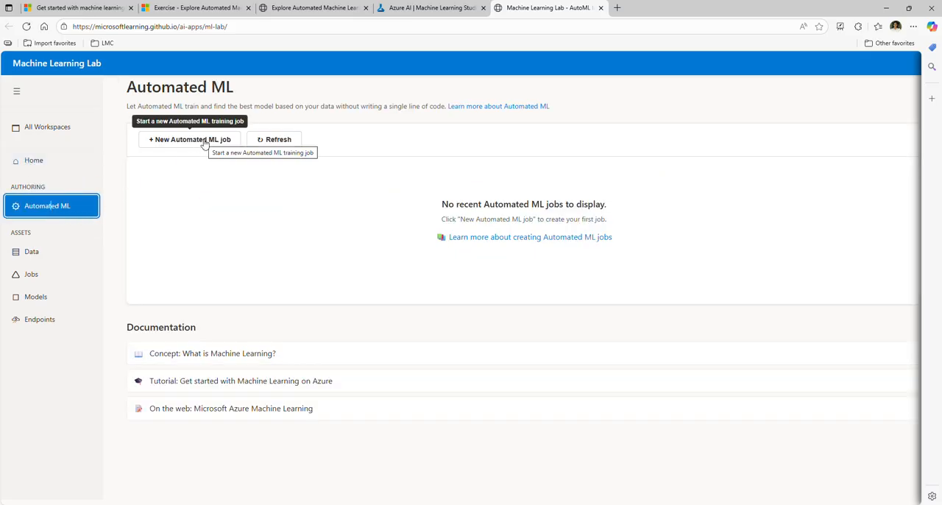
left_click(206, 142)
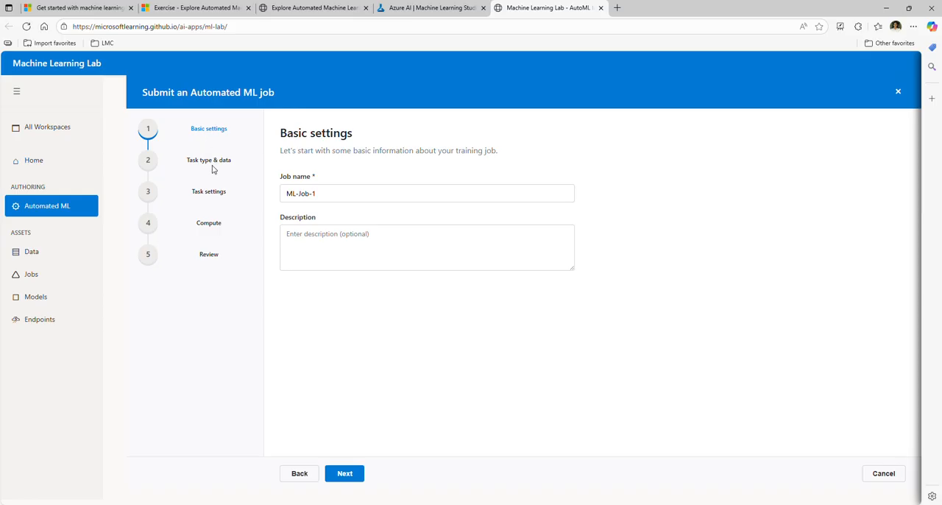
left_click(344, 474)
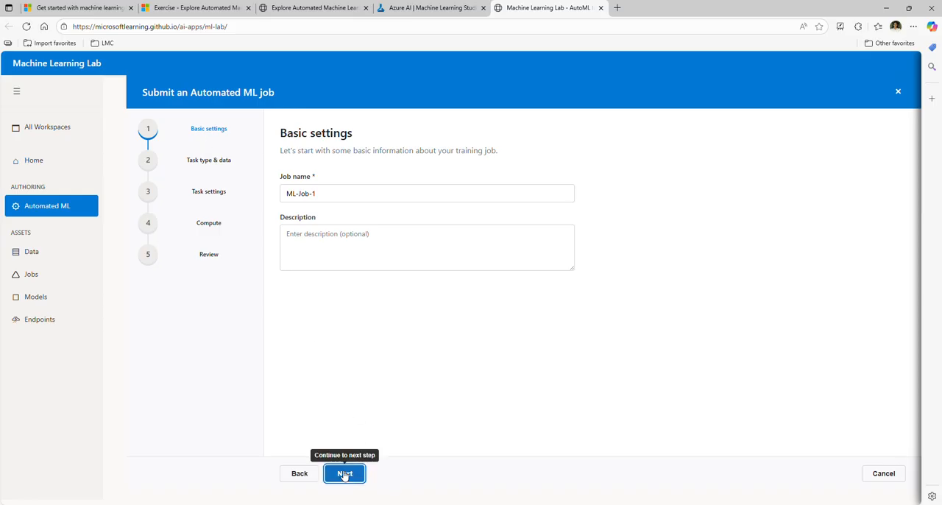
left_click(337, 197)
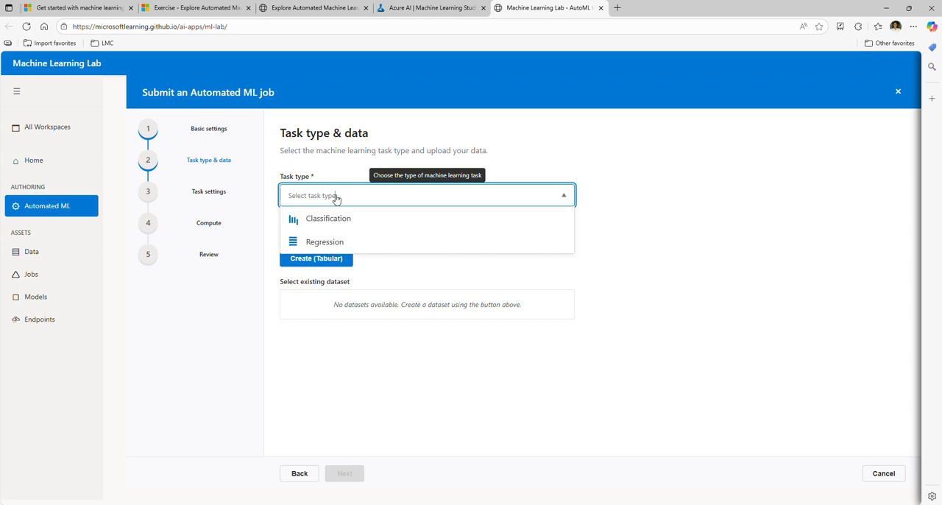
left_click(328, 246)
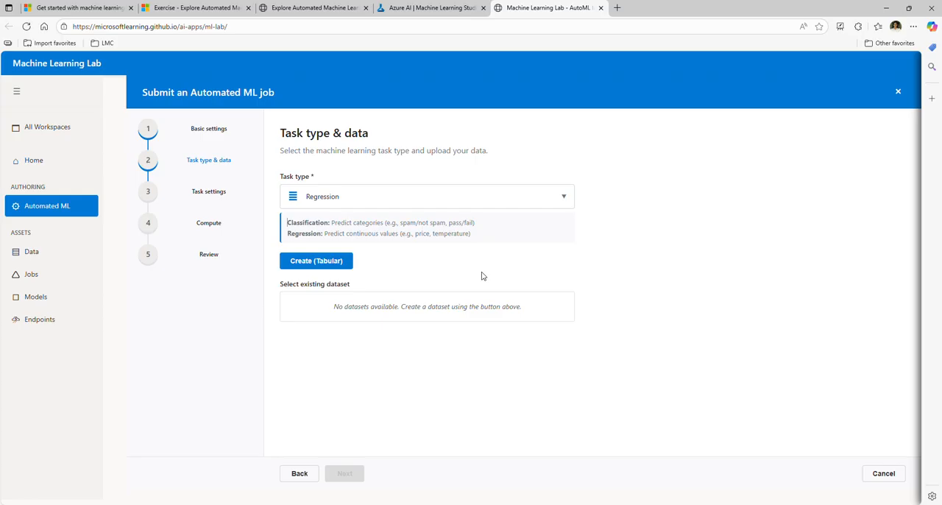
Create and select a tabular dataset named ice-cream from ice-cream.csv, excluding the Date column, and proceed to the task settings
left_click(323, 264)
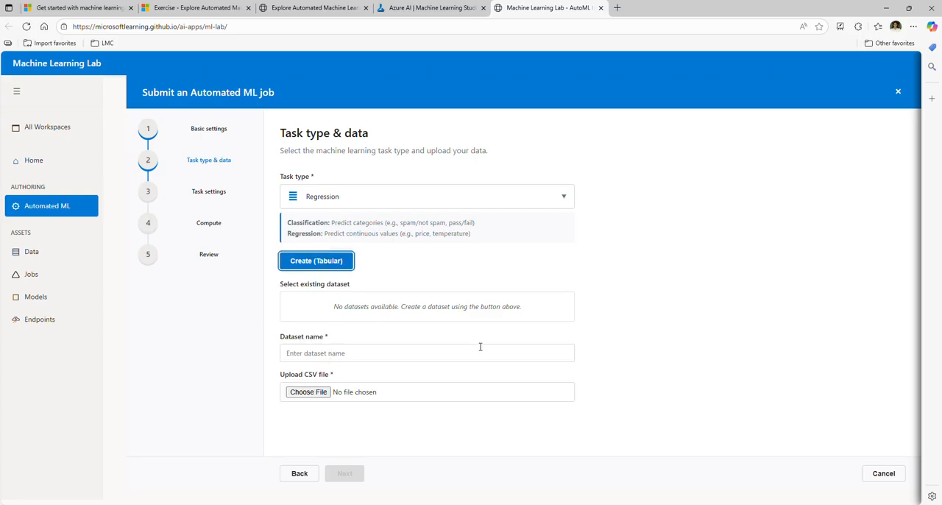
left_click(303, 395)
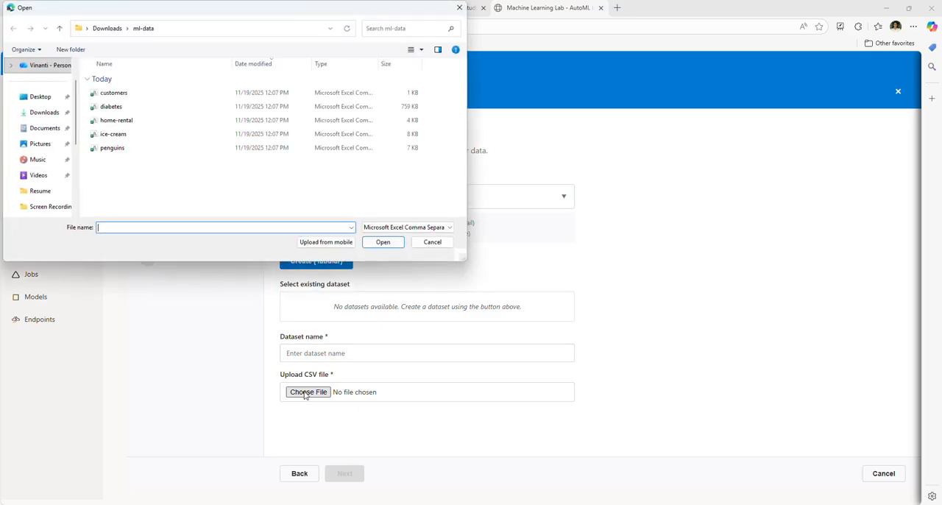
double_click(112, 134)
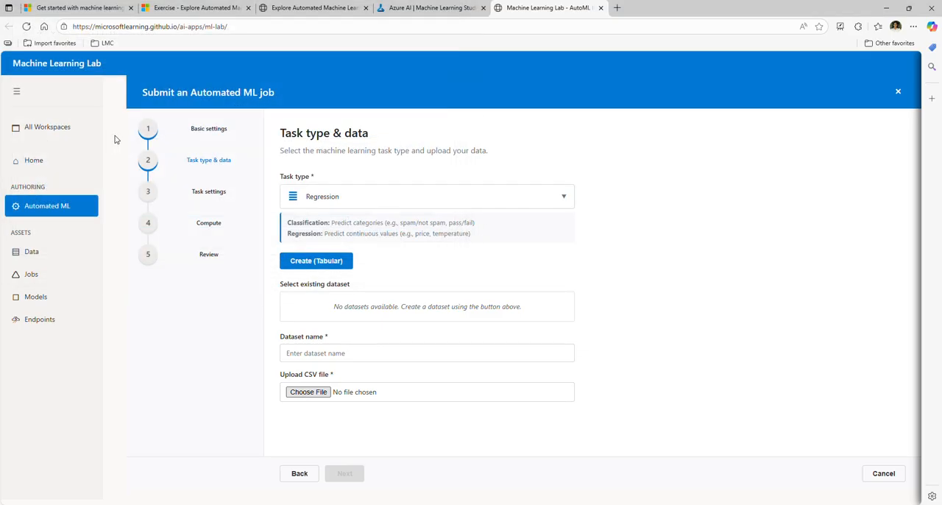
scroll(321, 331, "down", 2)
left_click(299, 336)
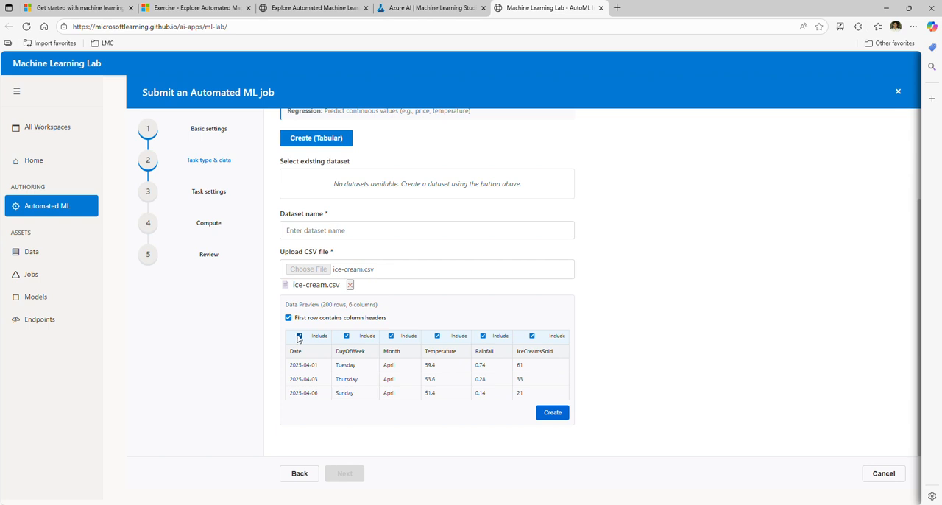
left_click(312, 229)
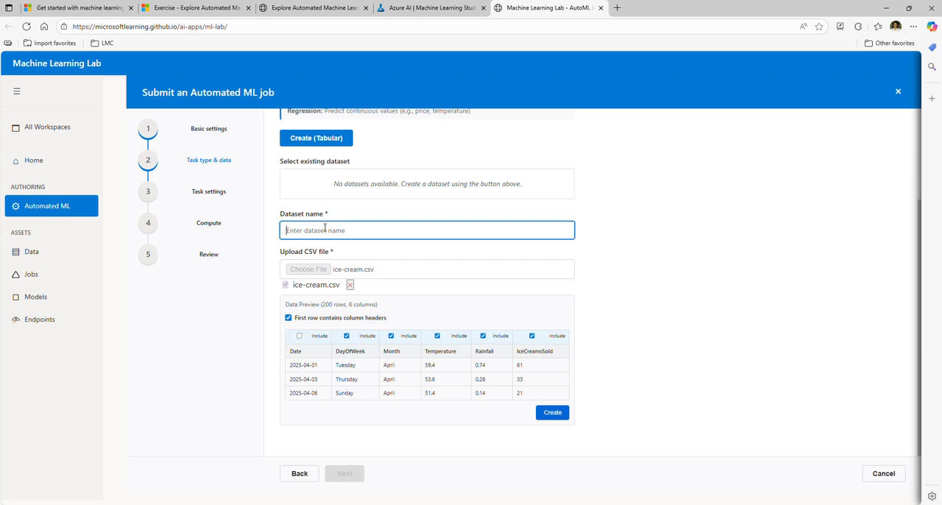
type("ice-crea")
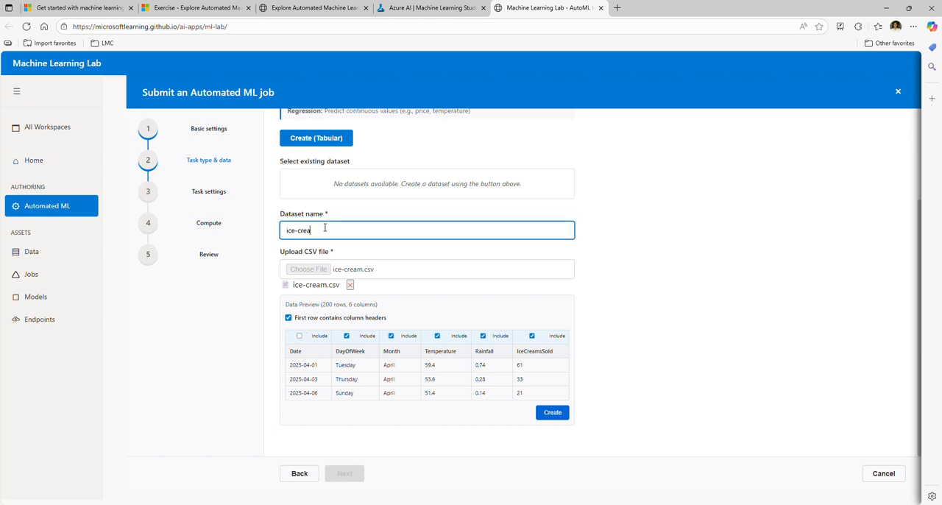
type("mD")
left_click(552, 412)
left_click(292, 302)
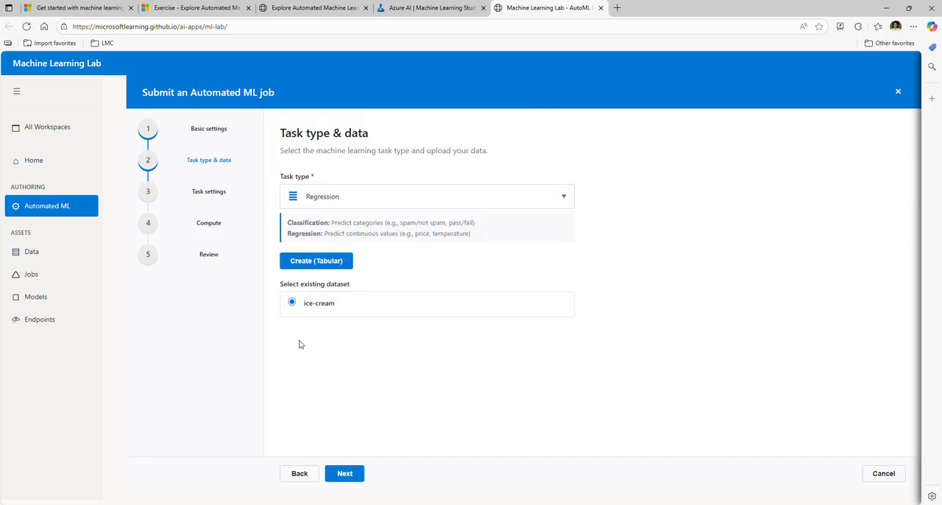
left_click(345, 475)
Set the target column to IceCreamsSold and save R2 as the primary metric, keeping all listed algorithms
left_click(354, 195)
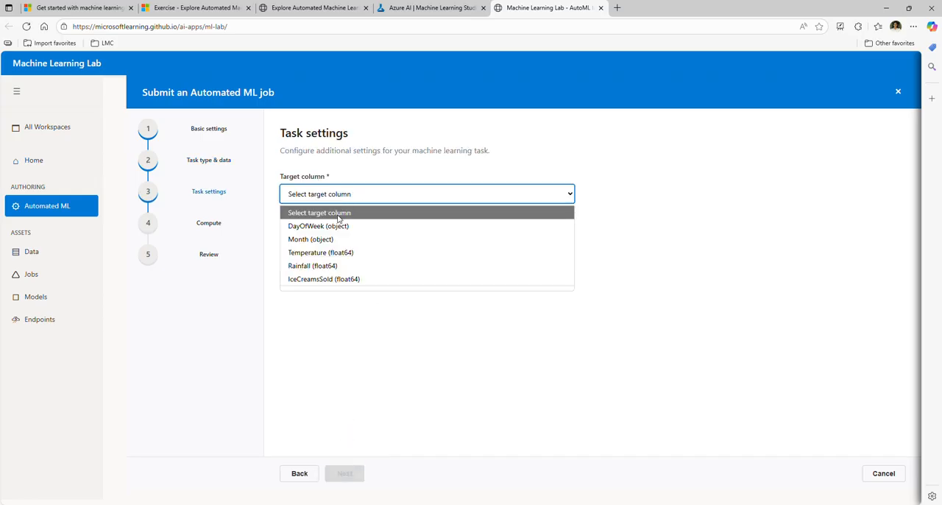
left_click(327, 278)
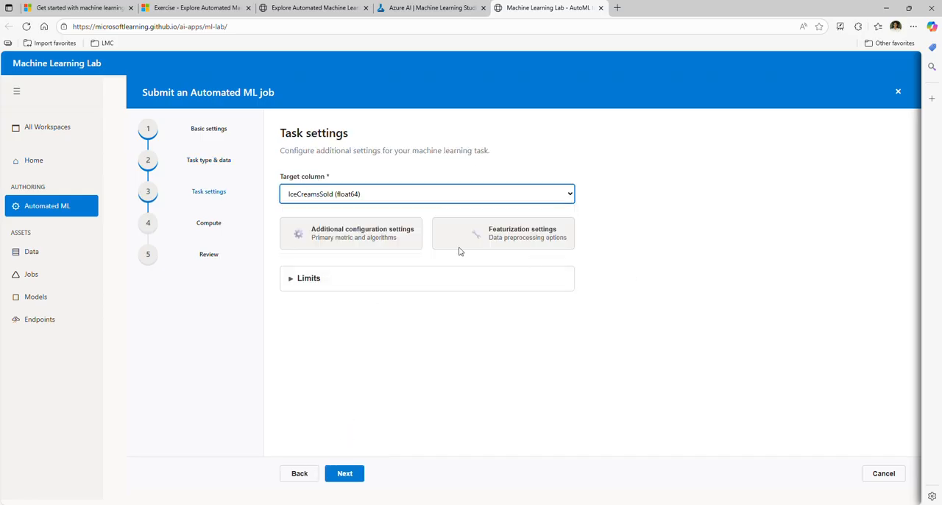
left_click(350, 233)
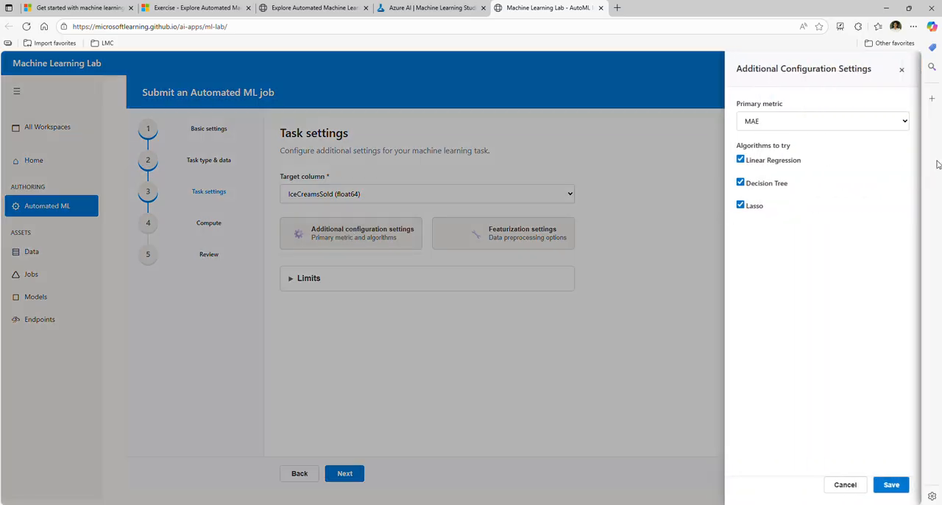
left_click(845, 124)
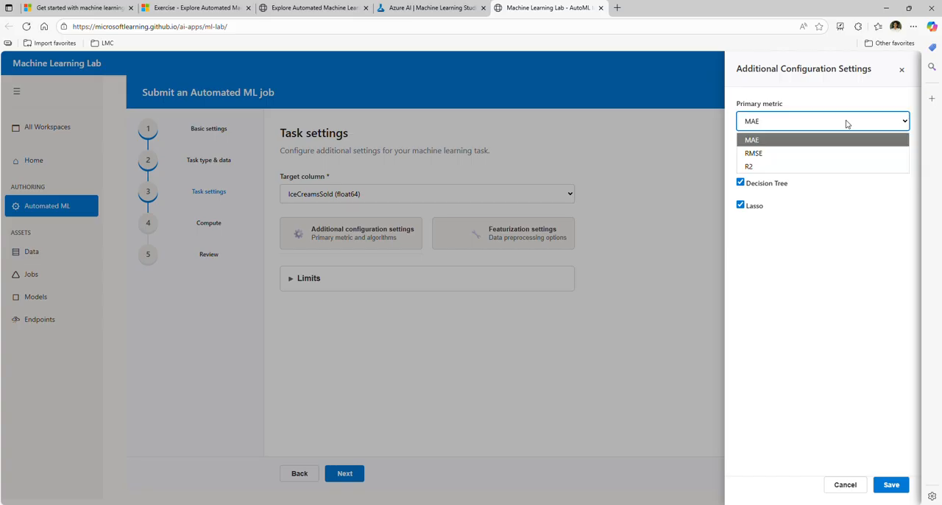
left_click(775, 167)
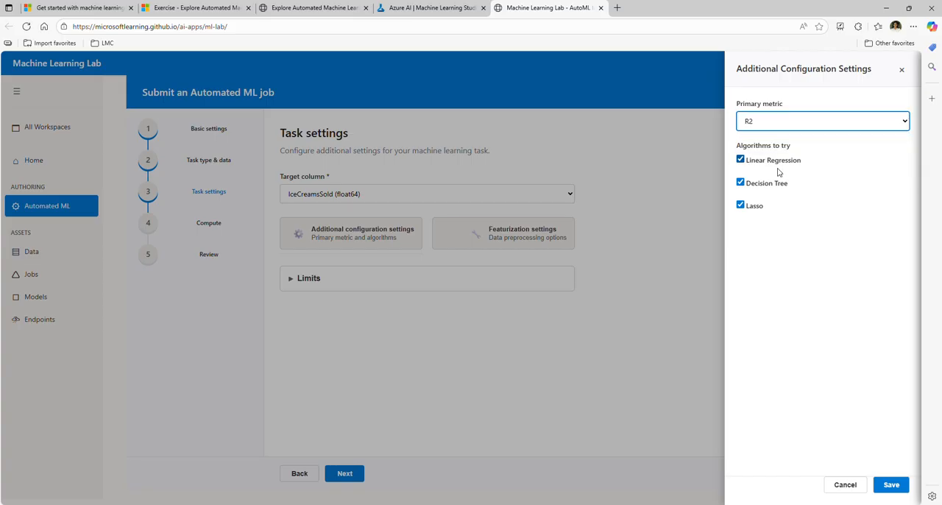
left_click(891, 485)
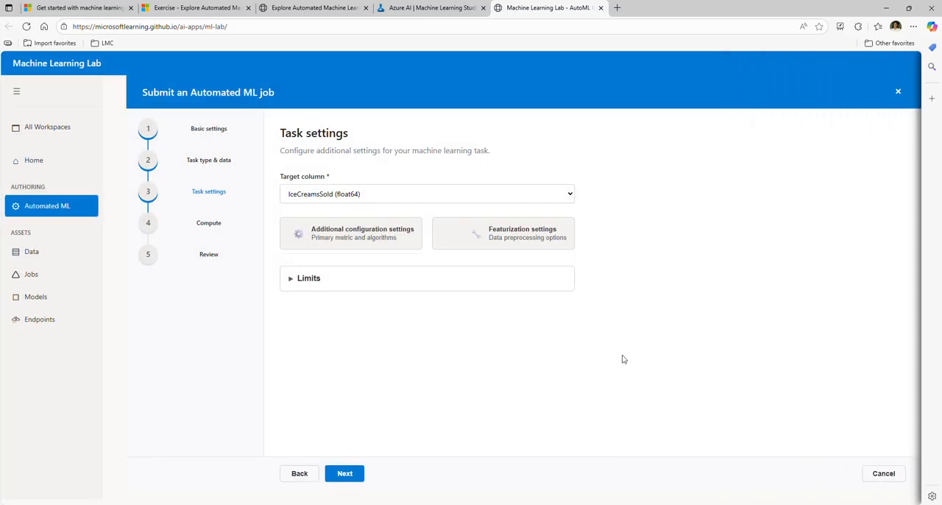
Save the default featurization settings and limit the job to a metric score threshold of 0.9 and an experiment timeout of 15 minutes
left_click(520, 235)
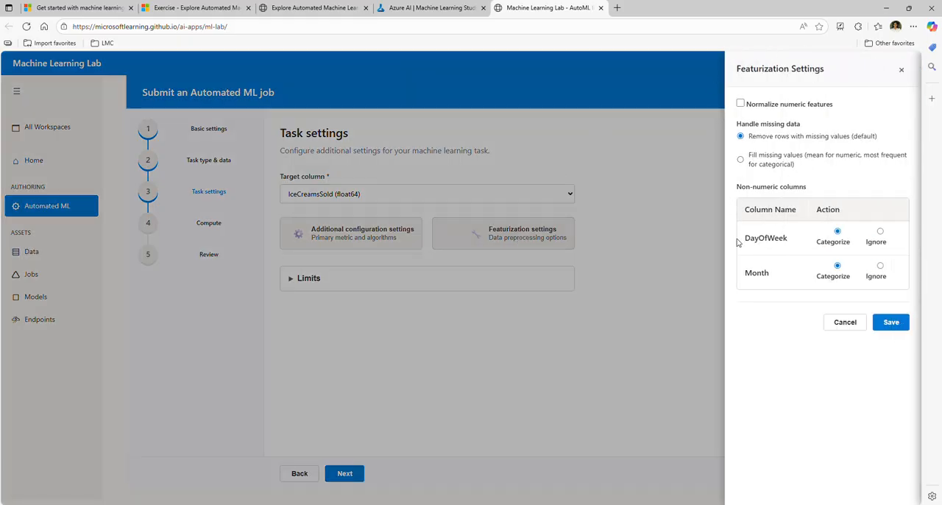
left_click(890, 321)
left_click(290, 278)
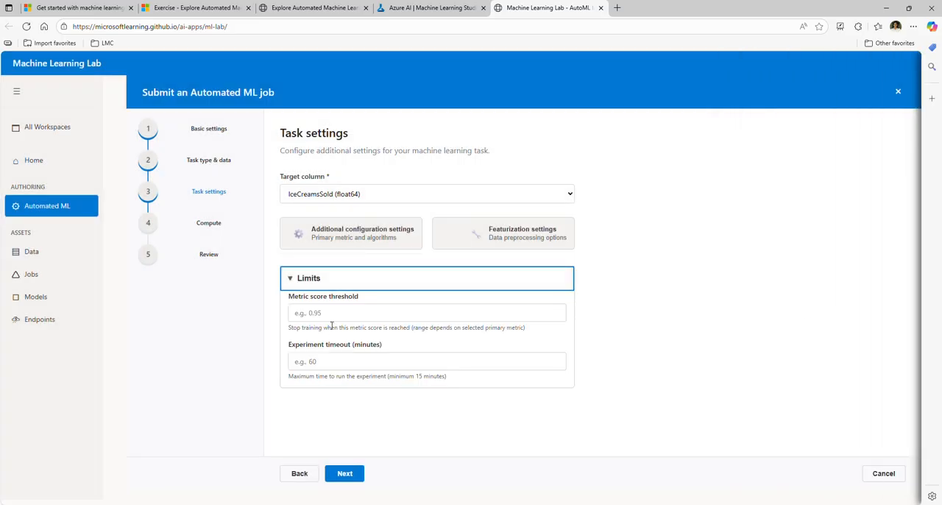
left_click(335, 315)
type("0.9")
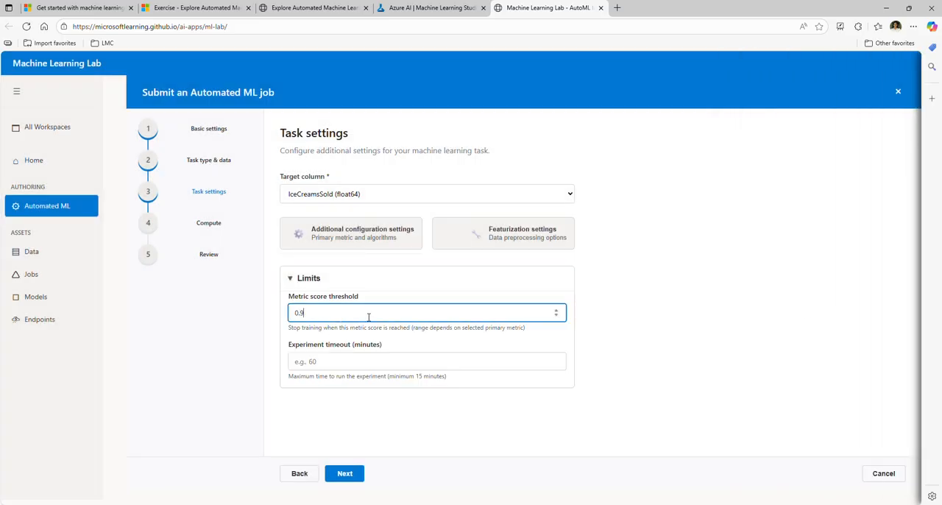
left_click(359, 360)
type("15")
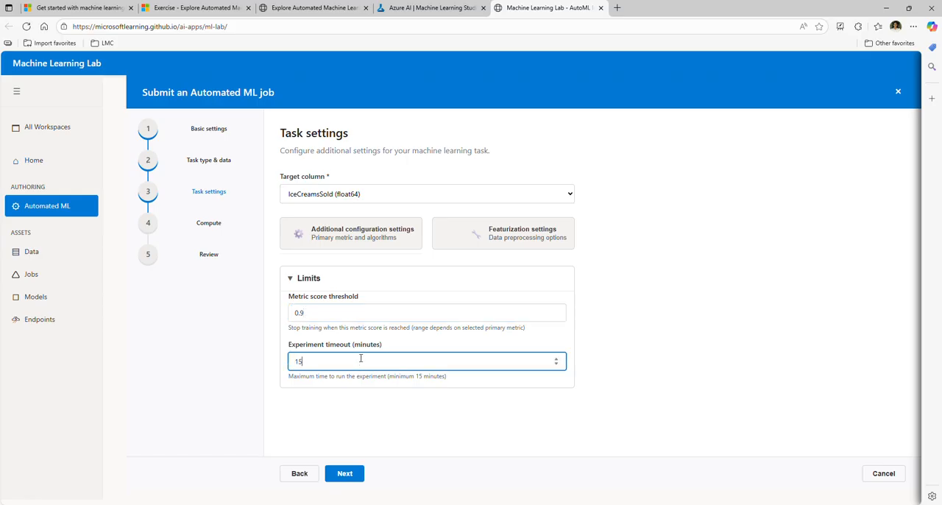
left_click(471, 436)
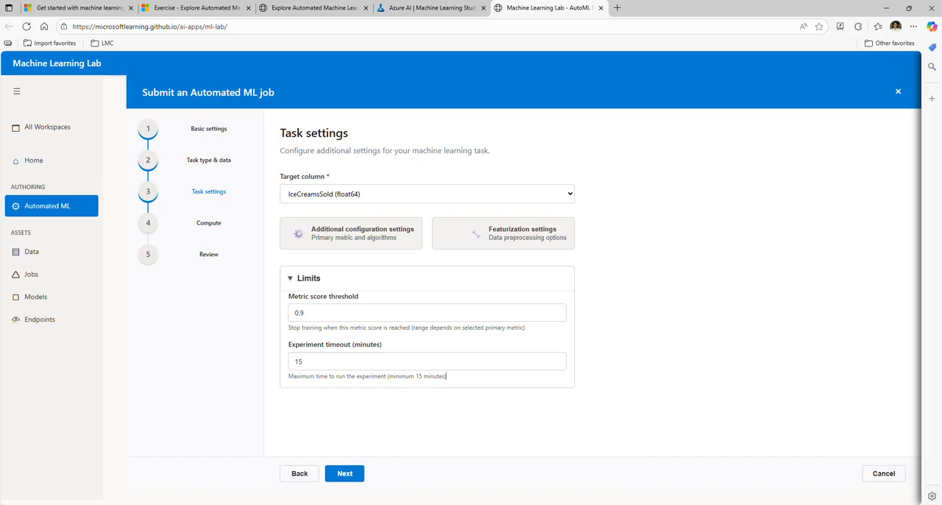
Keep Serverless as the compute type and submit the Automated ML job for training
left_click(348, 474)
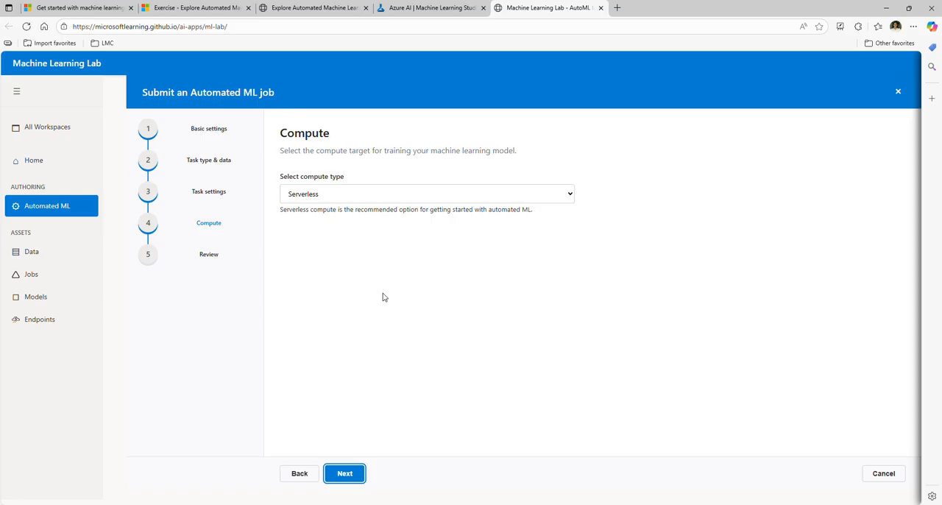
left_click(358, 475)
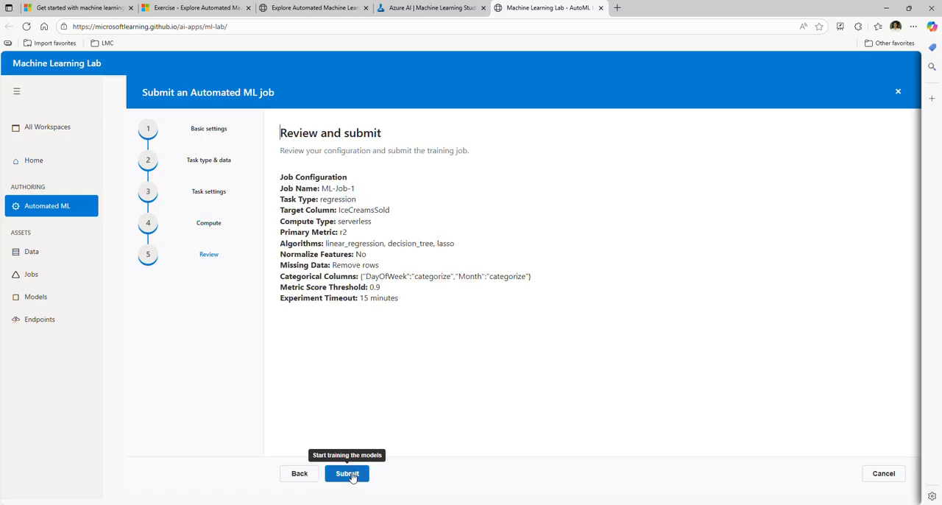
left_click(351, 478)
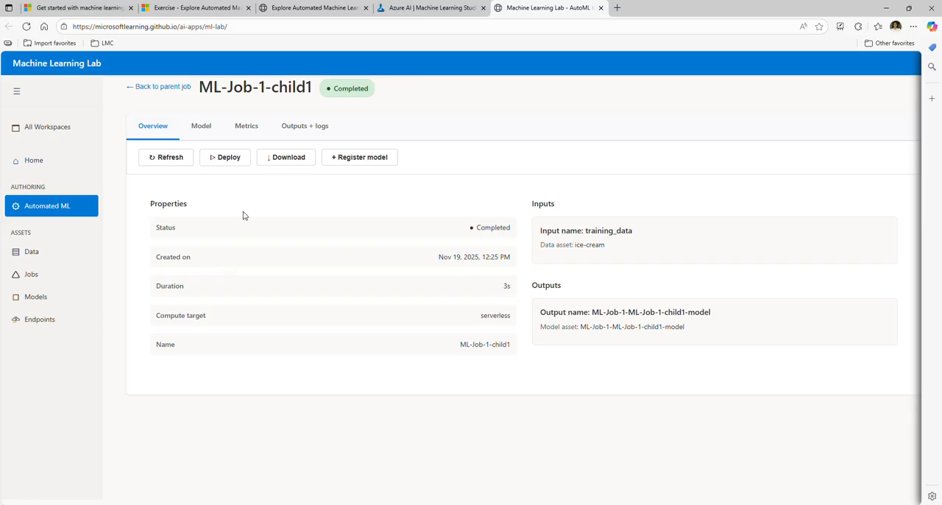
Examine the performance metrics of the ML-Job-1-child1 model and deploy it with the default deployment settings
left_click(244, 130)
left_click(243, 129)
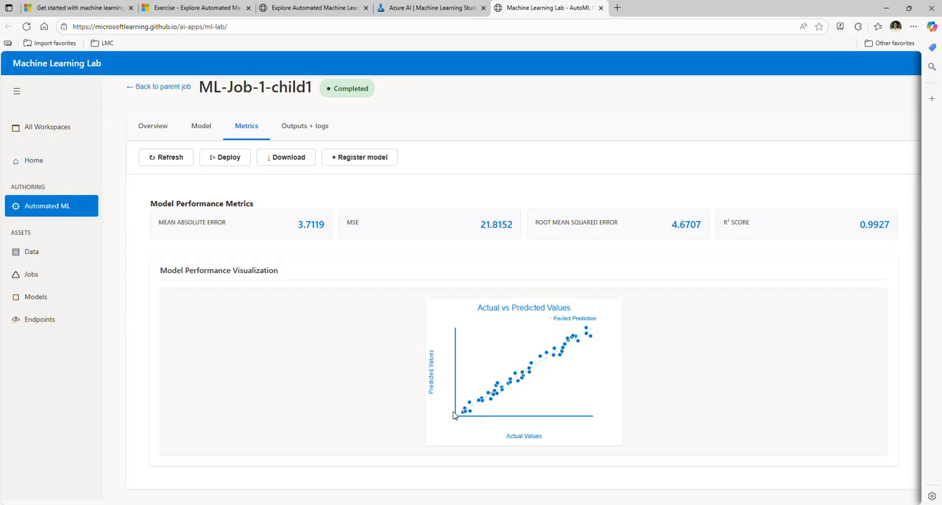
left_click(229, 159)
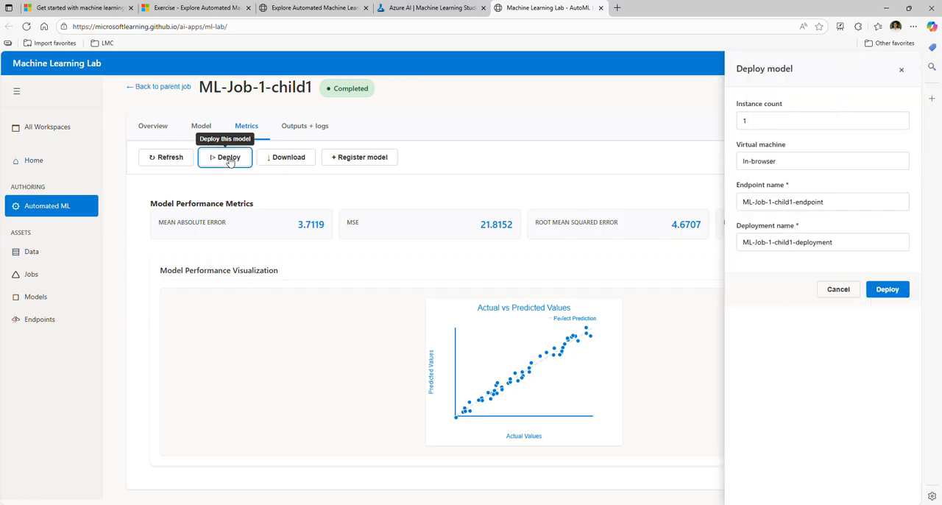
left_click(888, 290)
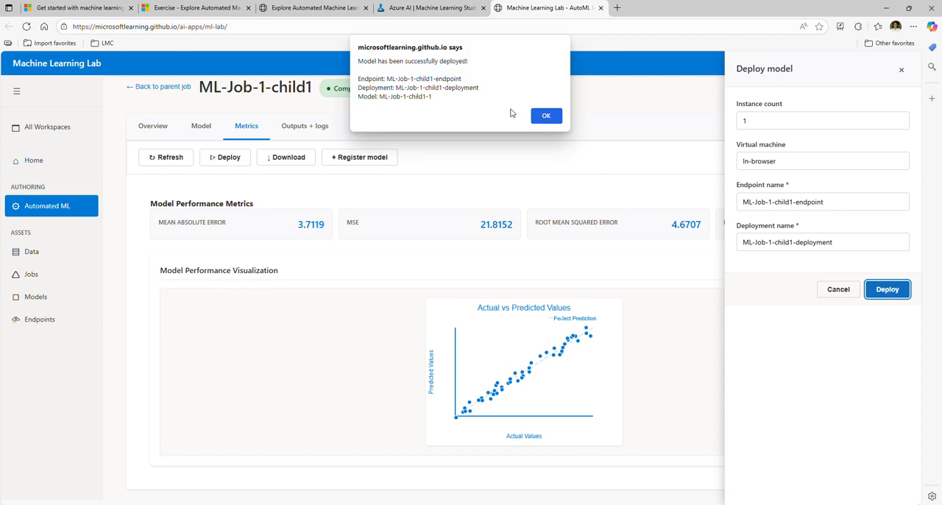
left_click(545, 116)
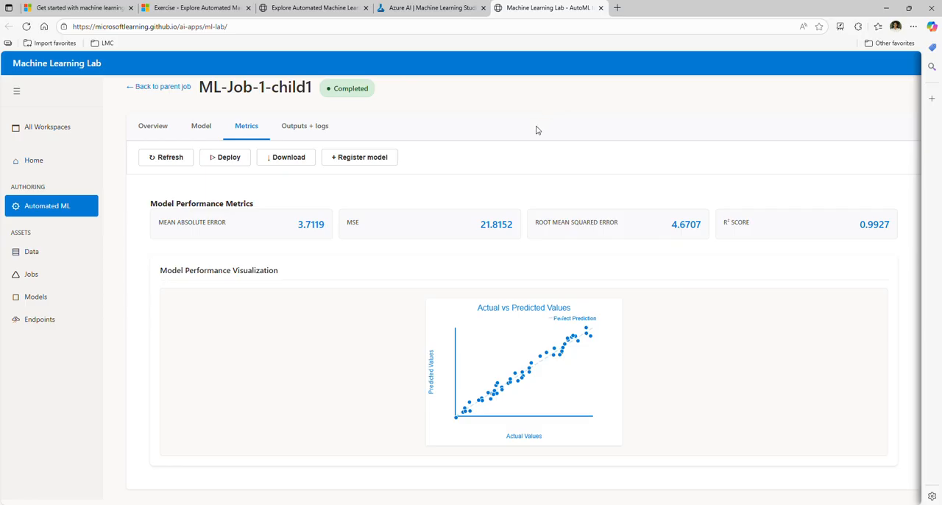
Open ML-Job-1-child1-endpoint from the workspace's endpoints and bring up its test request form
left_click(43, 321)
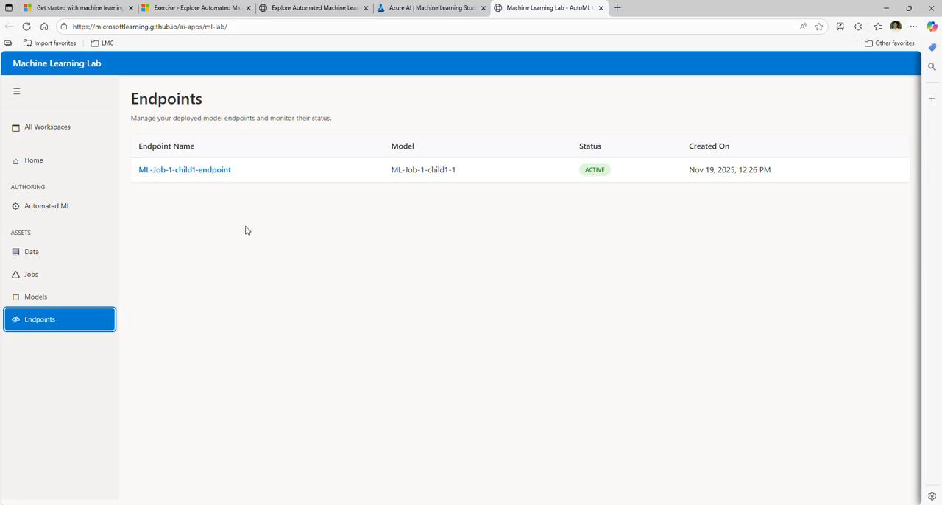
left_click(190, 171)
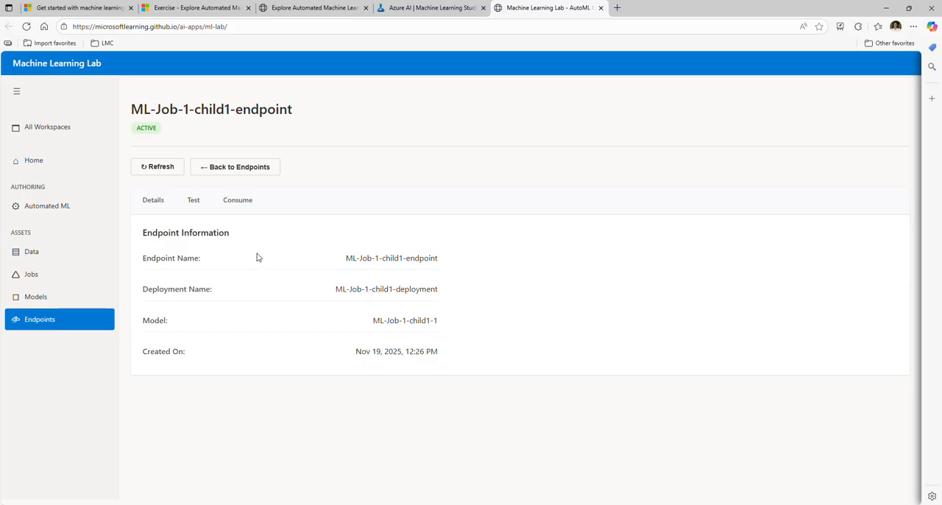
left_click(192, 200)
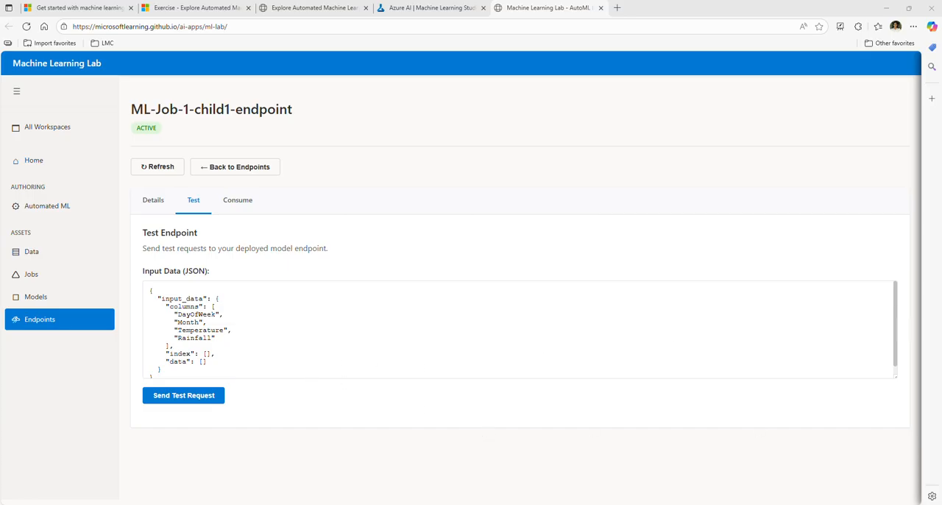
Replace the test JSON with the copied sample for Wednesday, June, 70.5, 0.05, send the test request, and examine the response
left_click(301, 332)
key("ctrl+a")
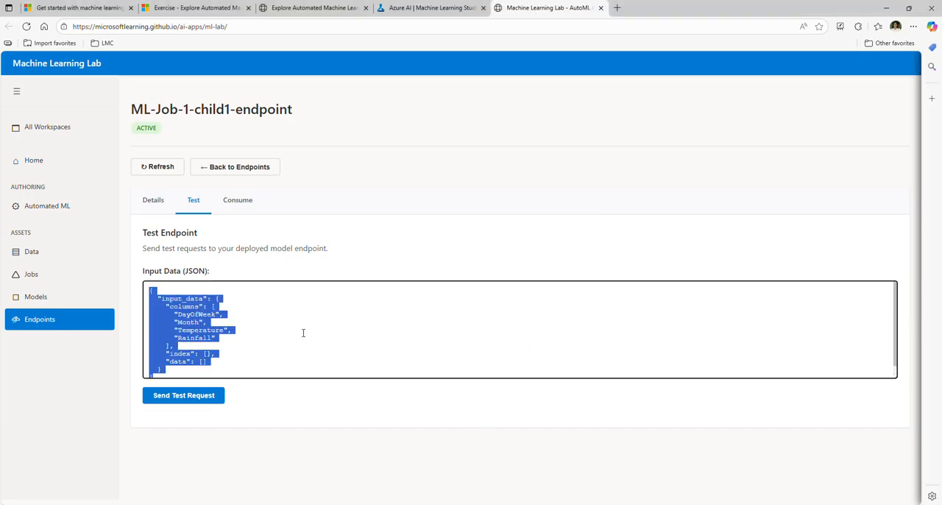
type("{   \"input_data\": {     \"columns\": [         \"DayOfWeek\",         \"Month\",         \"Temperature\",         \"Rainfall\"     ],     \"index\": [0],     \"data\": [[\"Wednesday\",\"June\",70.5,0.05]]   } }")
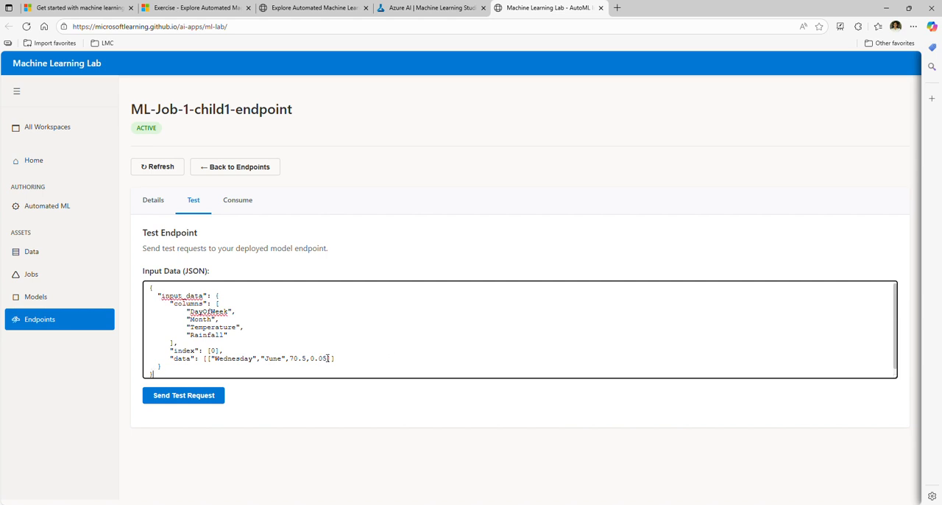
left_click(194, 404)
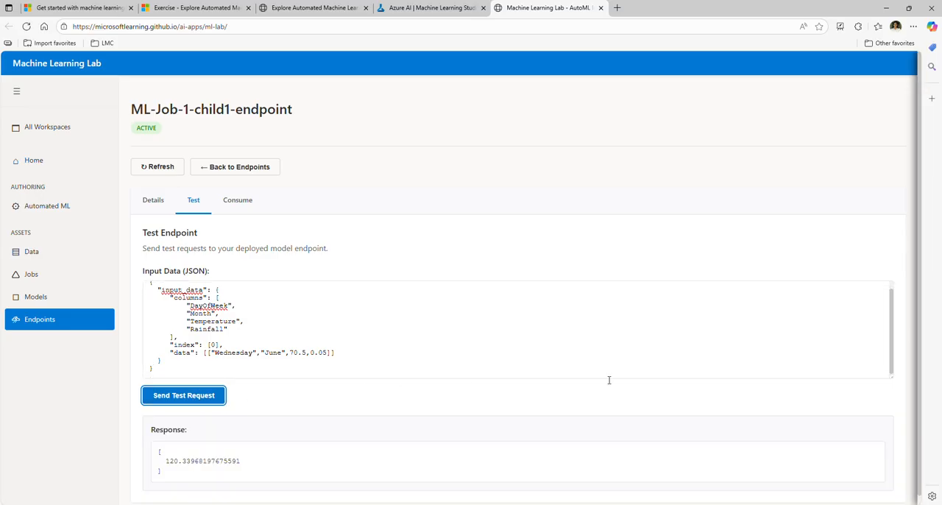
scroll(773, 376, "down", 1)
scroll(250, 336, "up", 1)
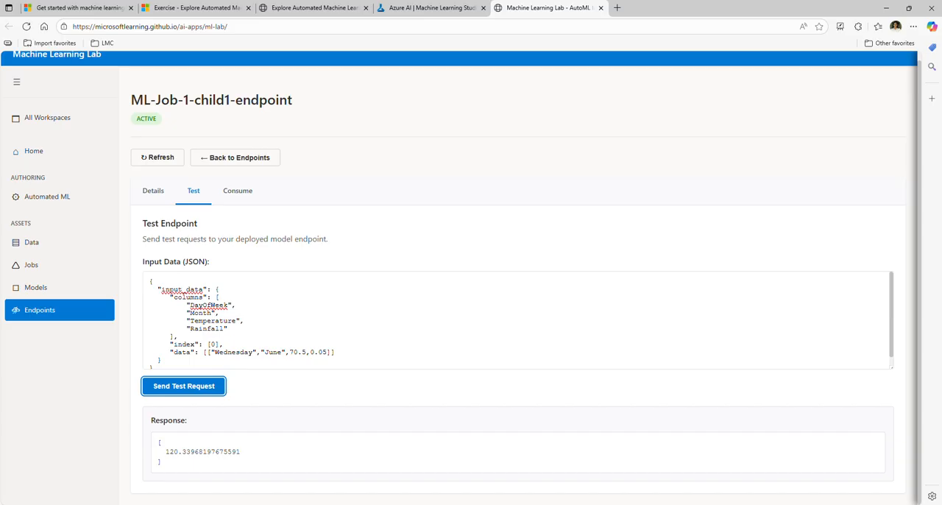
double_click(168, 451)
left_click(329, 444)
Return to the exercise instructions and read through the remaining sections down to Clean-up
left_click(290, 10)
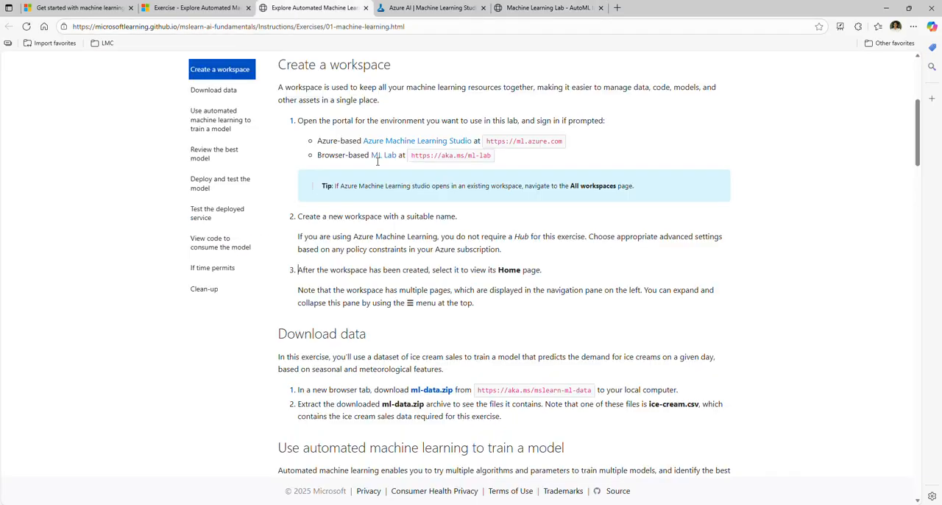
scroll(601, 314, "down", 3)
scroll(601, 316, "down", 7)
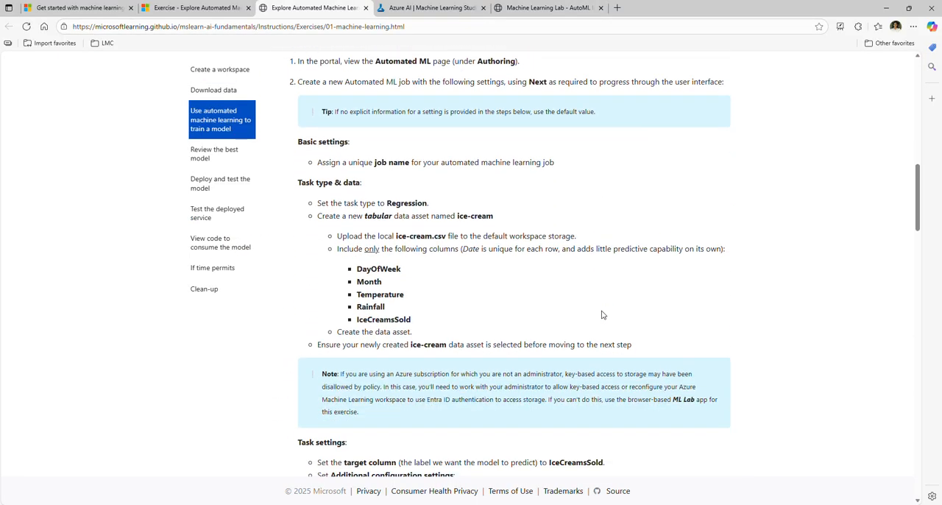
scroll(601, 322, "down", 14)
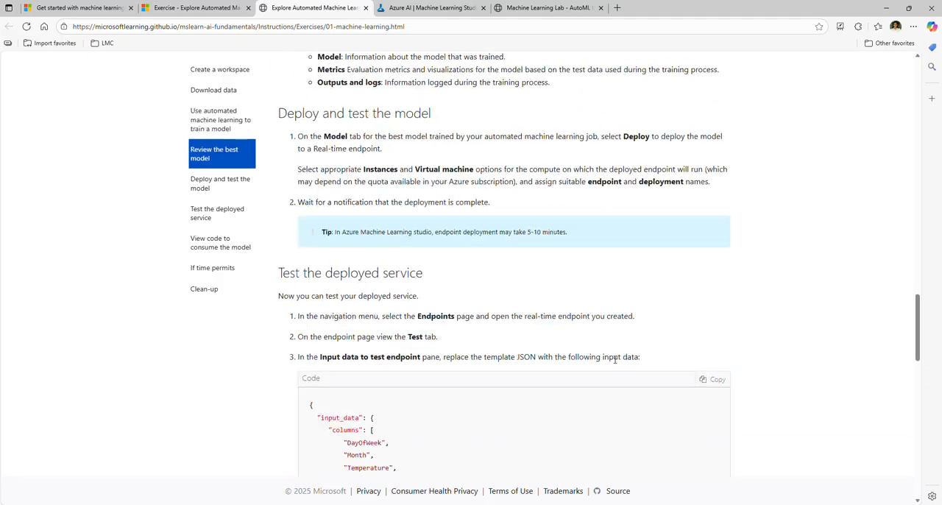
scroll(614, 366, "down", 5)
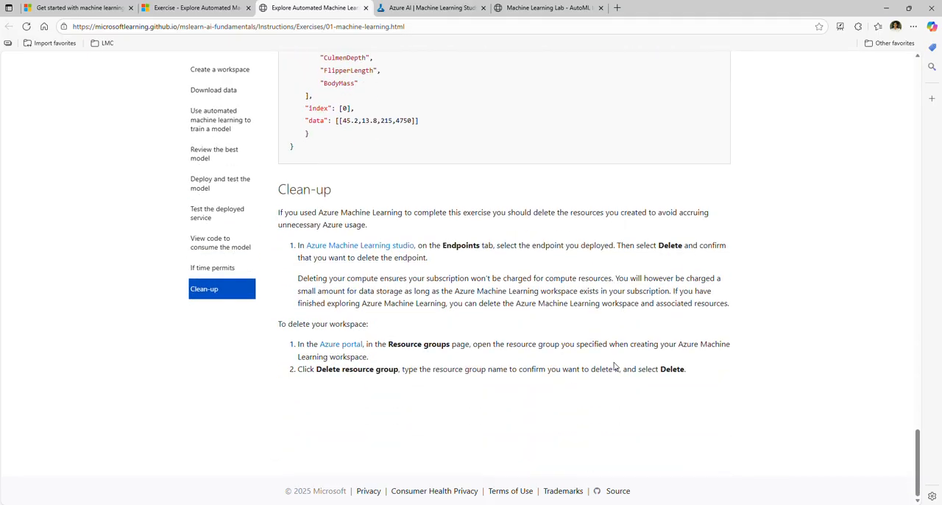
Revisit the exercise unit on Microsoft Learn and view the start of the Get started with machine learning in Azure module overview
left_click(197, 10)
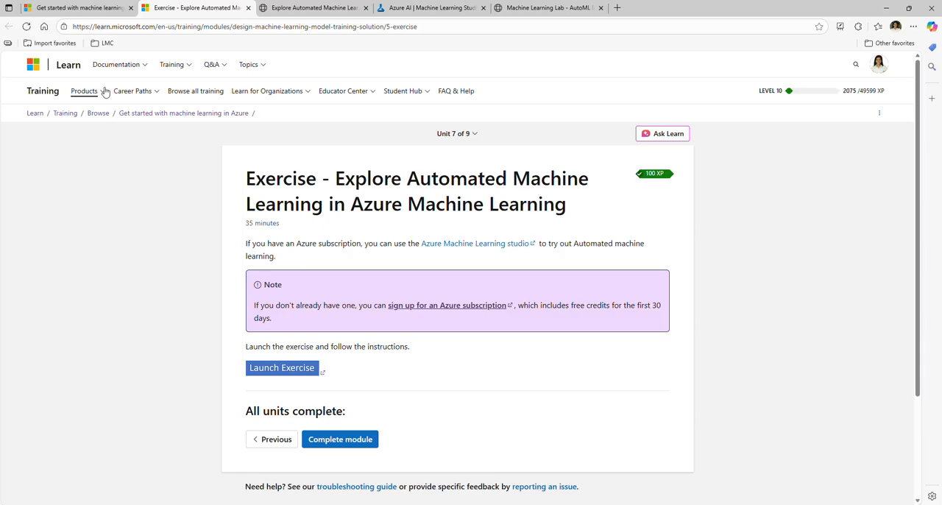
left_click(79, 7)
scroll(843, 258, "up", 5)
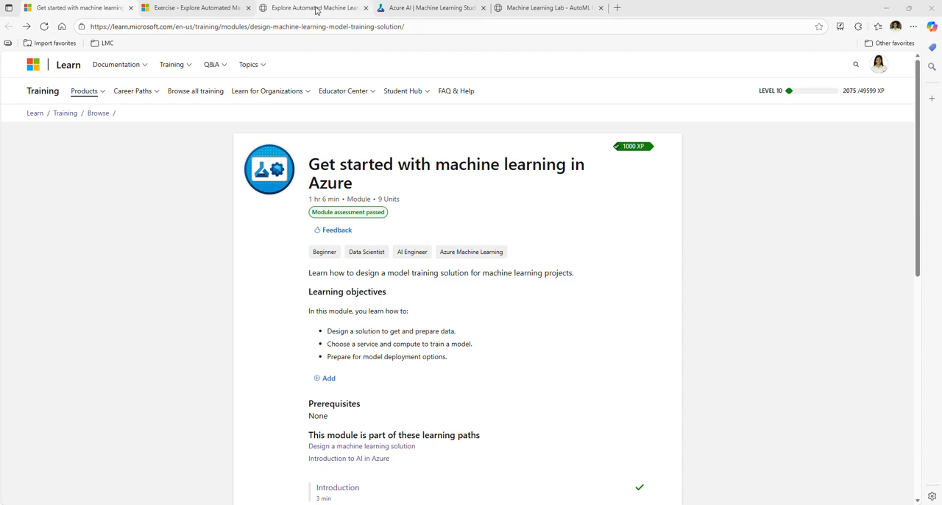
Examine the If time permits section on training a classification model from penguins.csv, and return to the Learn module overview
left_click(313, 8)
scroll(629, 337, "up", 3)
scroll(647, 335, "up", 3)
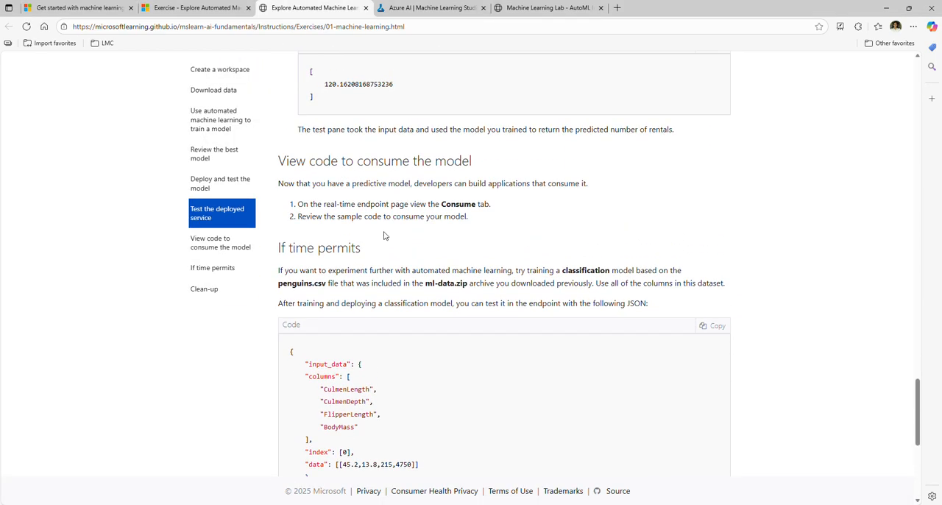
double_click(585, 270)
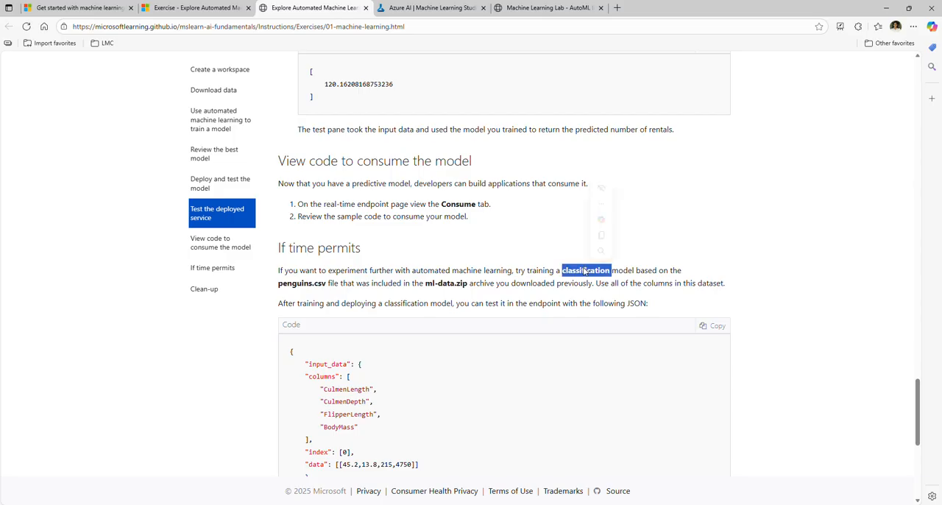
left_click(802, 241)
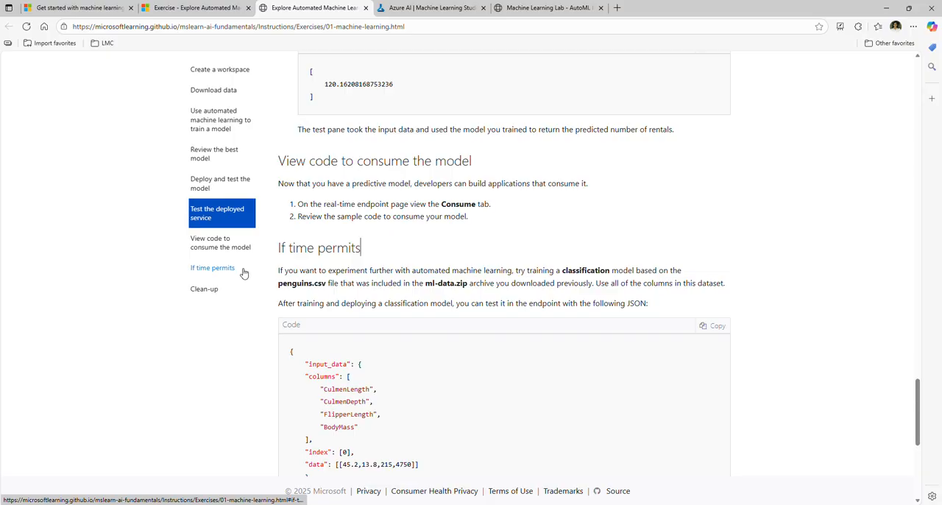
scroll(243, 269, "down", 3)
left_click(67, 9)
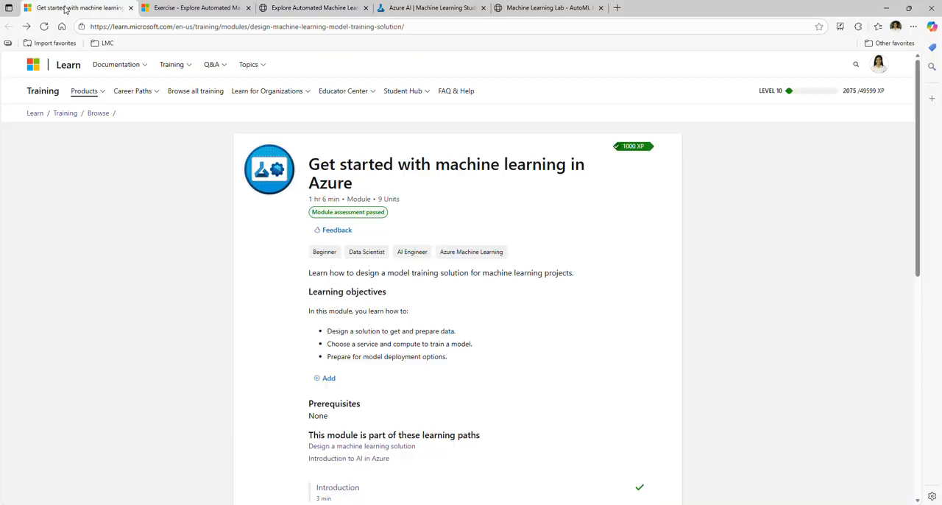